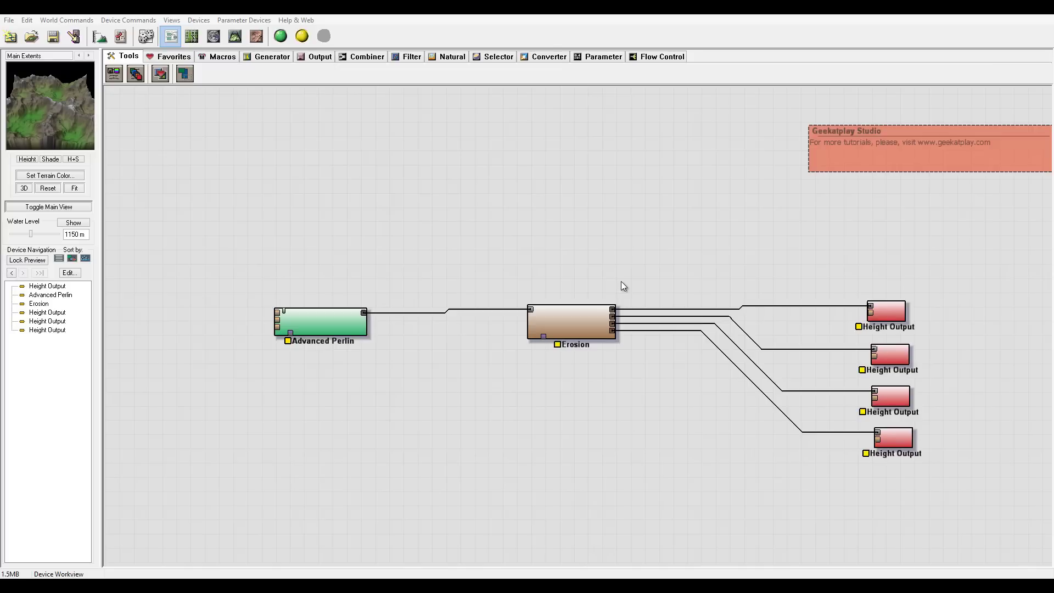
# Delete the Advanced Perlin and Erosion devices from the network, keeping the four Height Output devices.
pyautogui.moveTo(446, 257); pyautogui.dragTo(603, 264)
pyautogui.moveTo(630, 251); pyautogui.dragTo(494, 234, button='right')
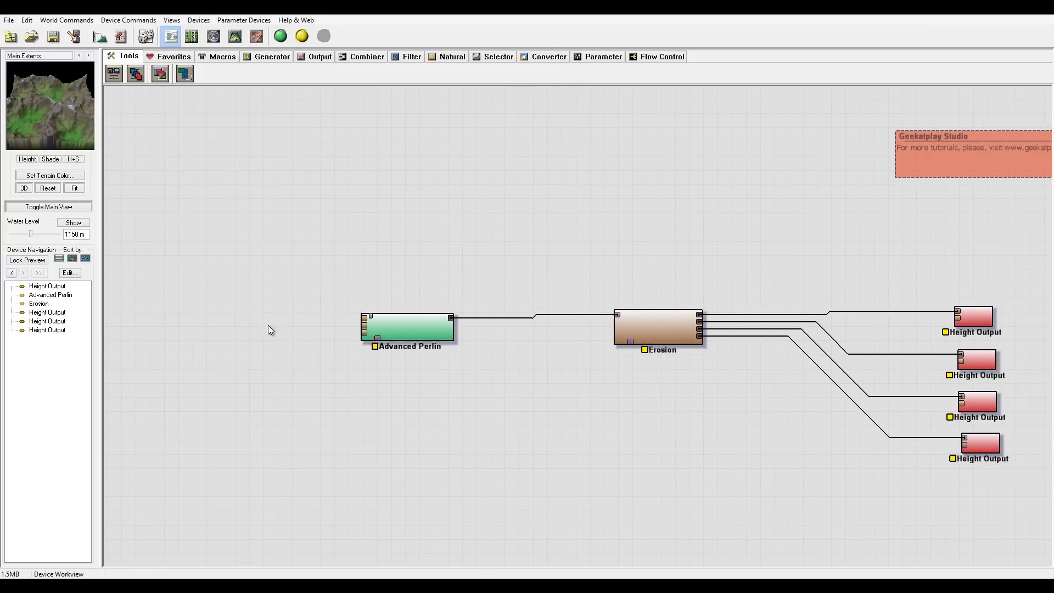
pyautogui.moveTo(352, 221); pyautogui.dragTo(741, 413)
pyautogui.press('Delete')
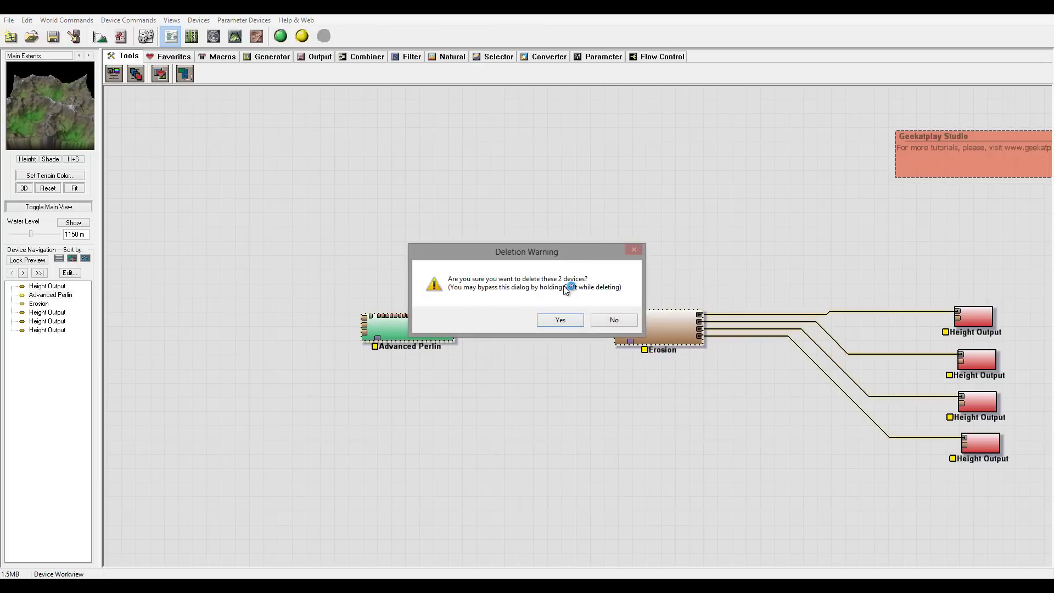
pyautogui.click(572, 321)
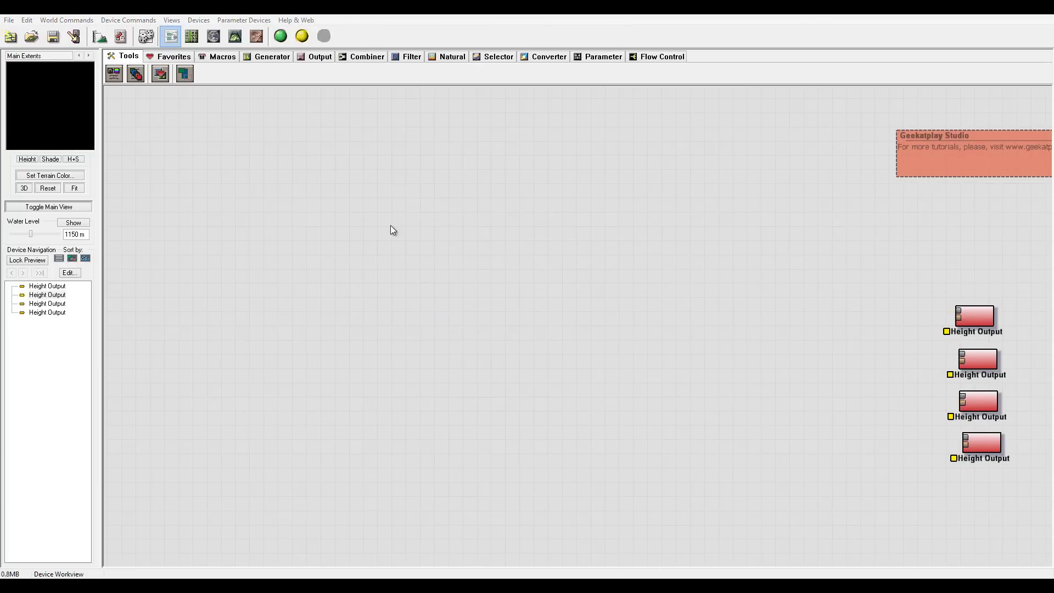
# Add a Gradient generator in the empty workspace, well to the left of the Height Output devices.
pyautogui.moveTo(257, 295); pyautogui.dragTo(324, 294, button='middle')
pyautogui.moveTo(503, 295); pyautogui.dragTo(460, 295, button='middle')
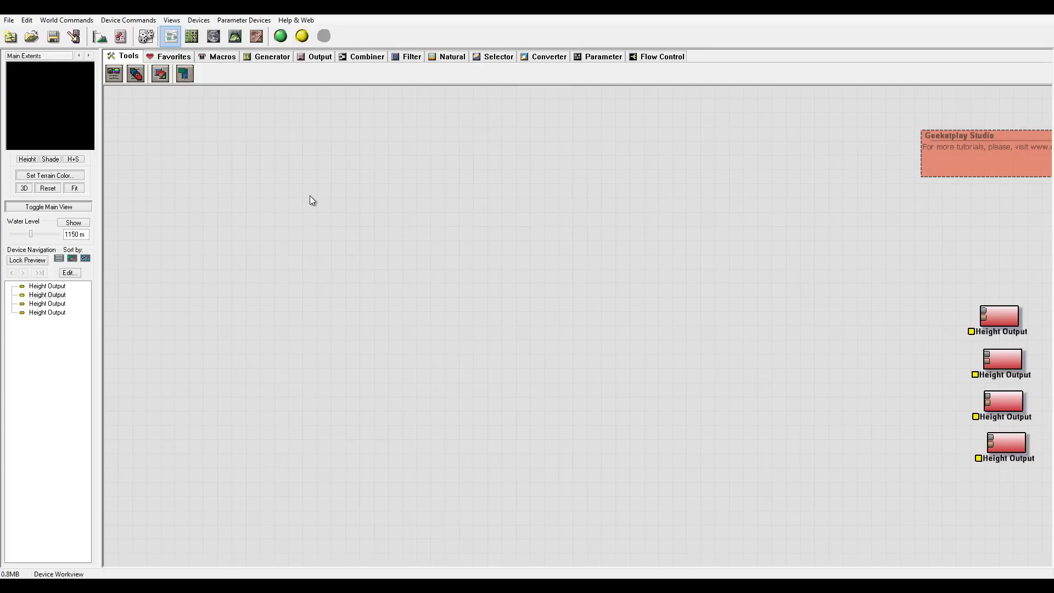
pyautogui.click(264, 57)
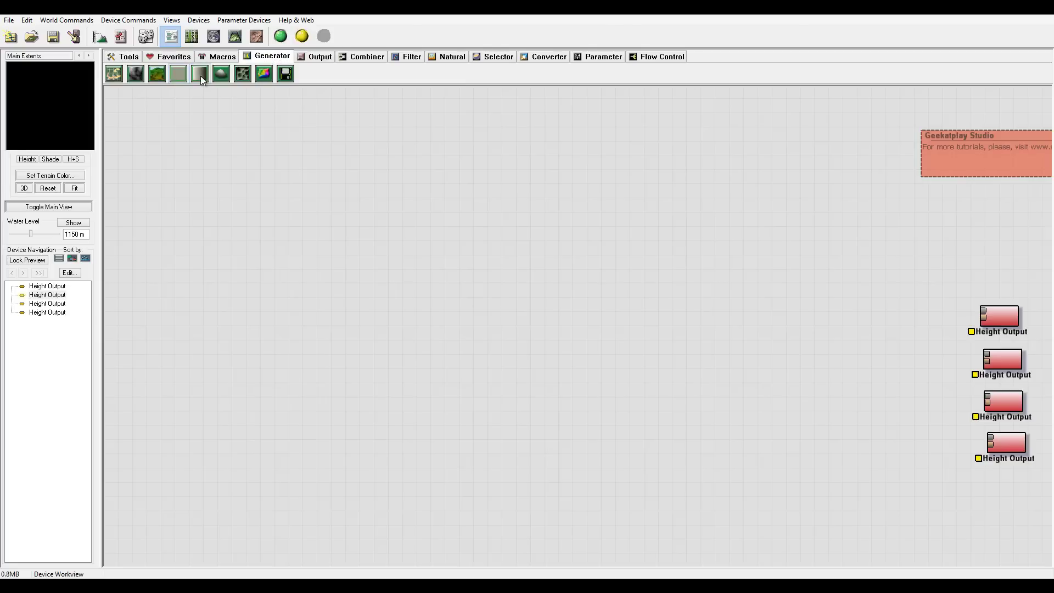
pyautogui.moveTo(201, 78); pyautogui.dragTo(303, 275)
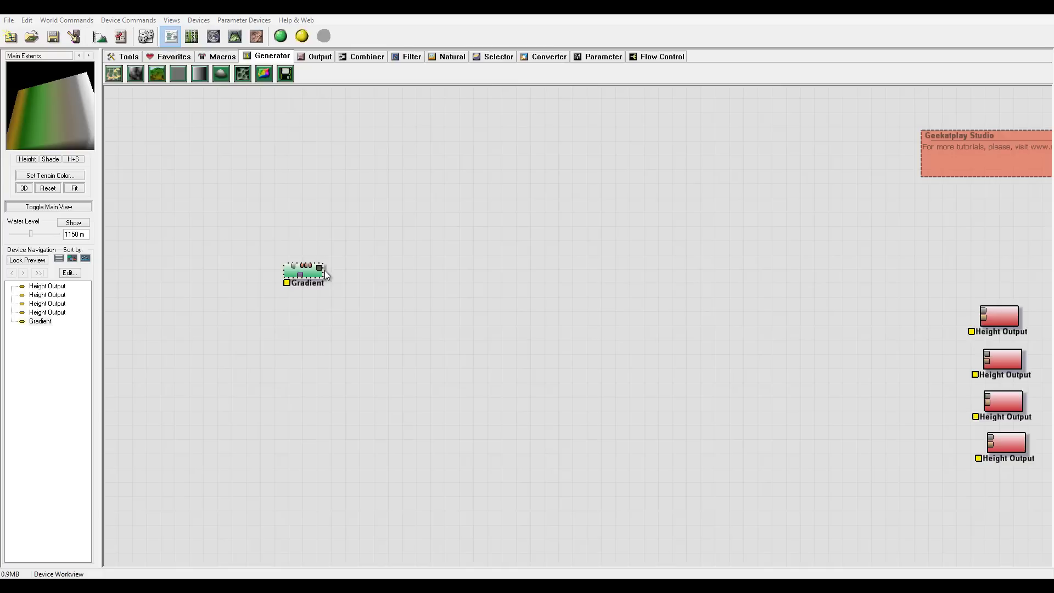
# Set the Gradient's tiling to Linear and its width to about 684.467 m.
pyautogui.doubleClick(325, 275)
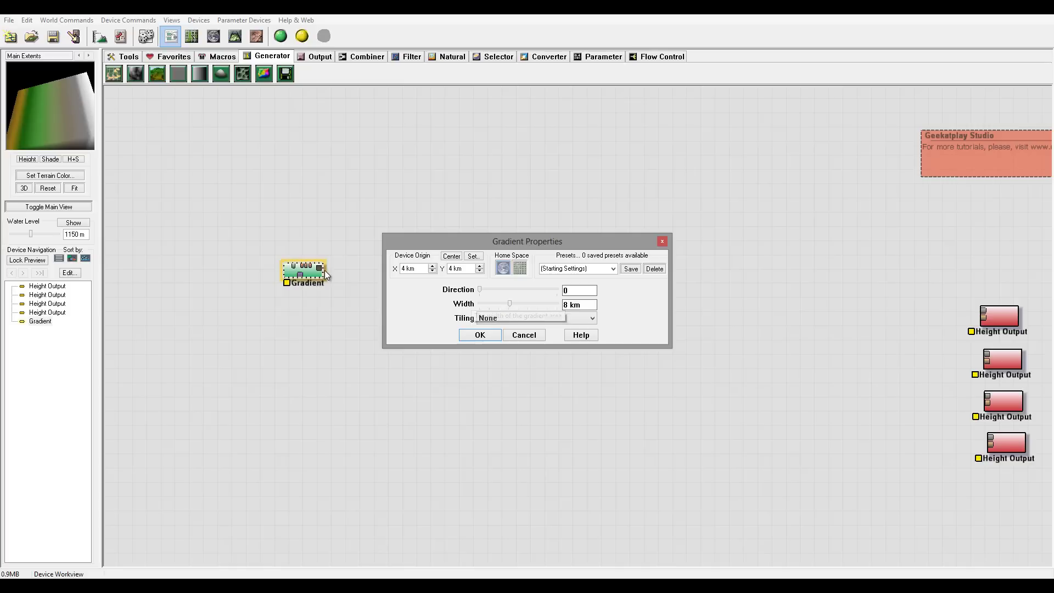
pyautogui.moveTo(509, 303); pyautogui.dragTo(491, 304)
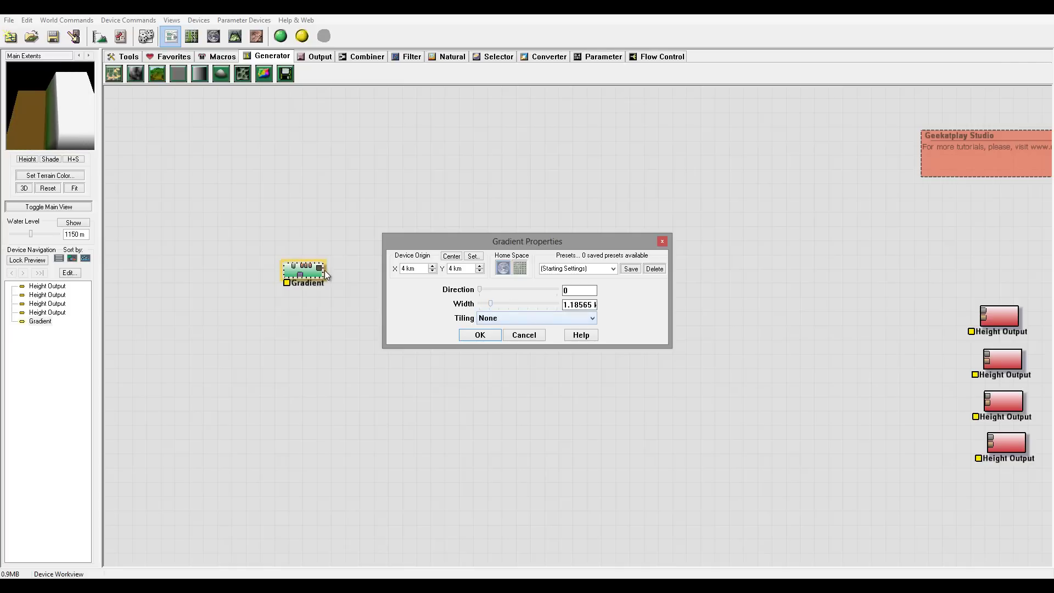
pyautogui.click(537, 318)
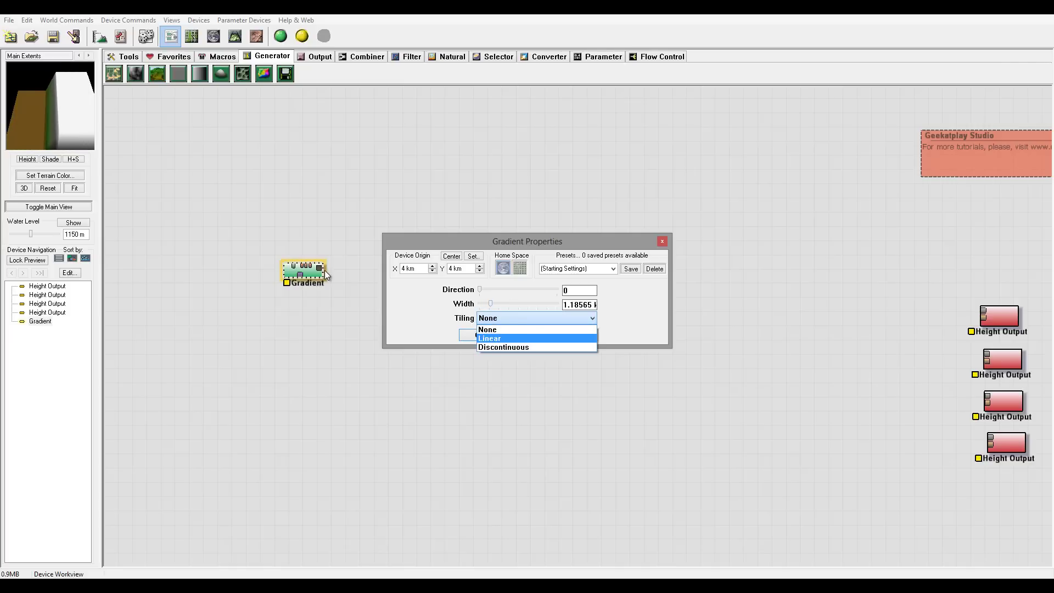
pyautogui.click(494, 331)
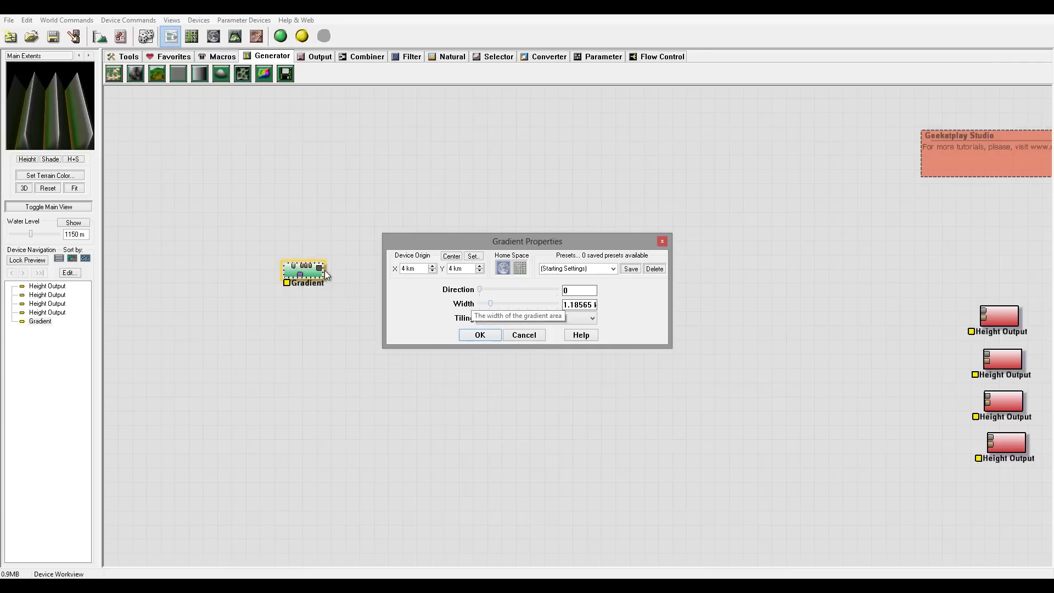
pyautogui.moveTo(490, 304); pyautogui.dragTo(487, 304)
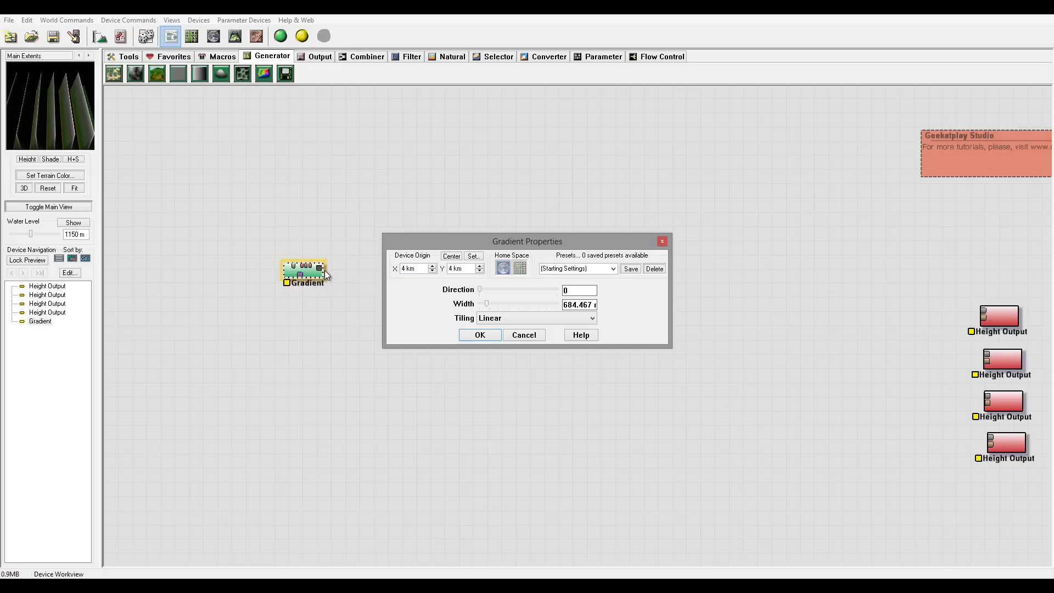
pyautogui.press('Return')
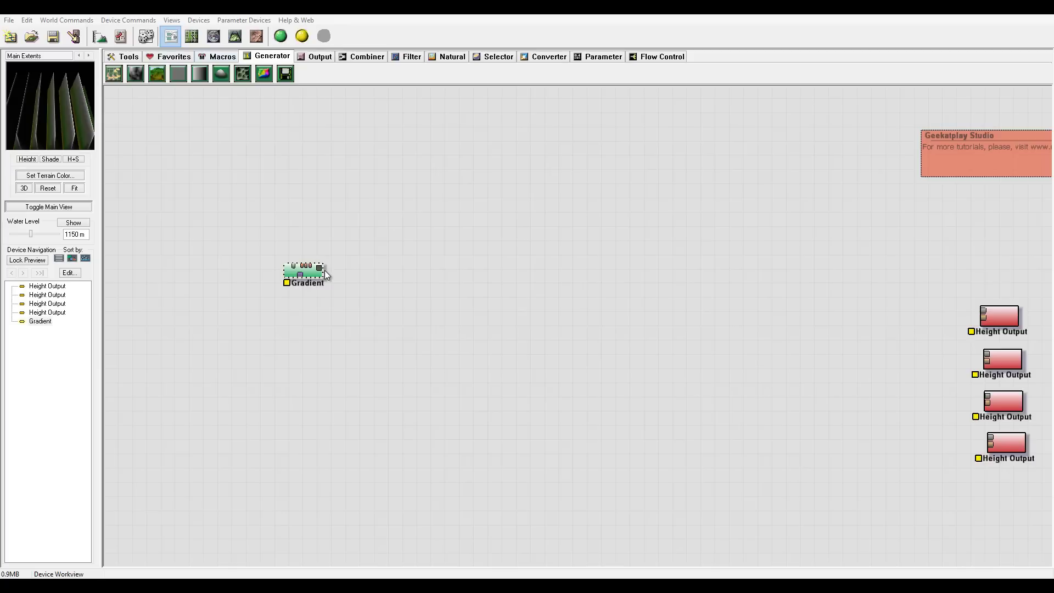
# Add a Voronoi generator up and to the right of the Gradient and connect the Gradient's output to the Voronoi's bottom port.
pyautogui.click(243, 74)
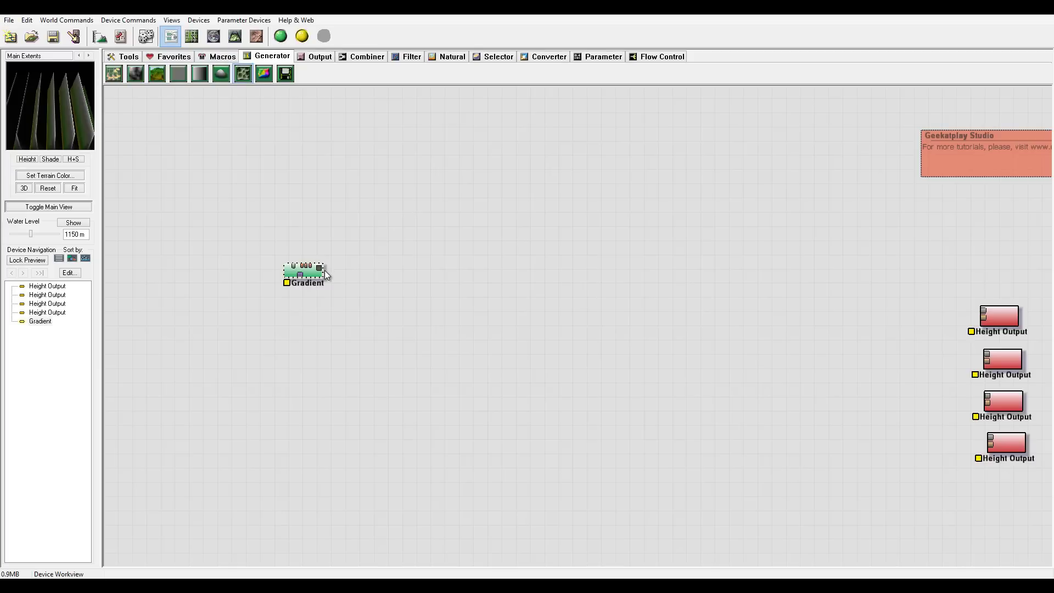
pyautogui.click(381, 273)
pyautogui.click(327, 274)
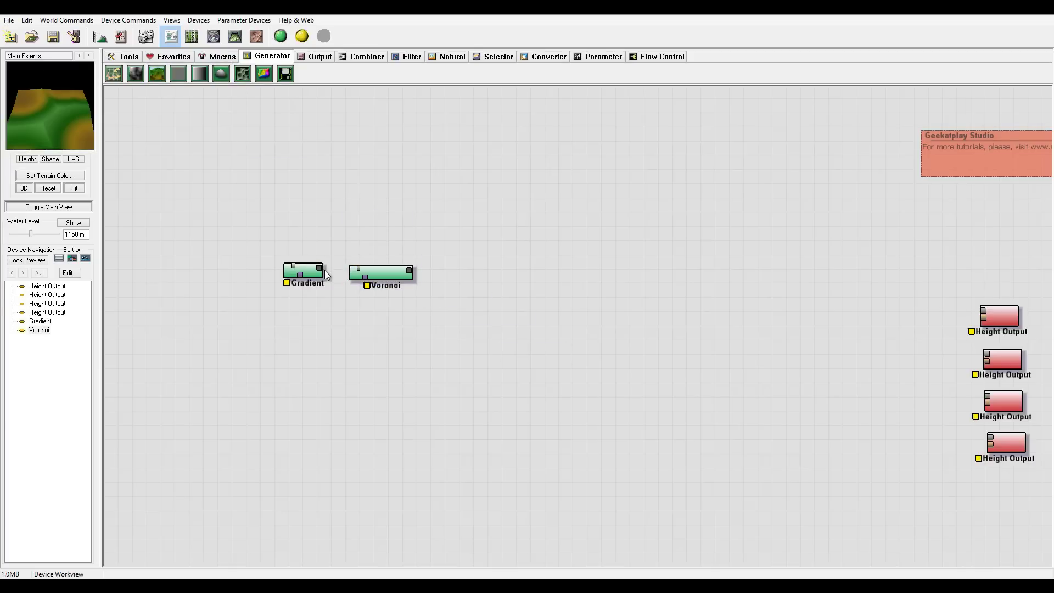
pyautogui.moveTo(326, 274); pyautogui.dragTo(327, 275)
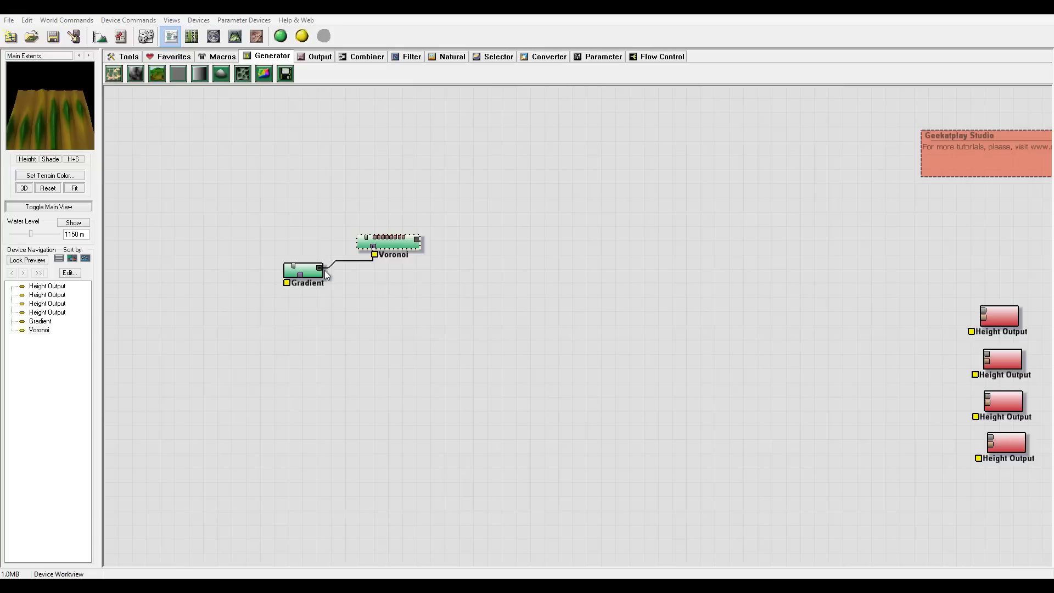
# Set the Voronoi's scale to about 2.308 km and its distortion direction to 163.
pyautogui.doubleClick(389, 243)
pyautogui.moveTo(528, 199)
pyautogui.mouseDown()
pyautogui.moveTo(589, 181)
pyautogui.moveTo(635, 147)
pyautogui.mouseUp()
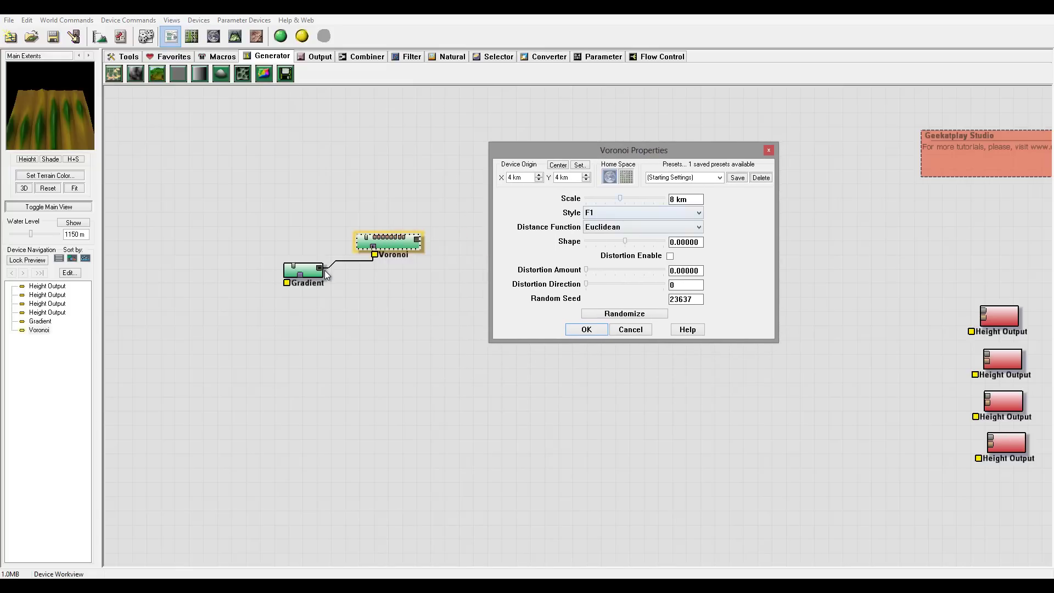
pyautogui.moveTo(621, 198); pyautogui.dragTo(604, 198)
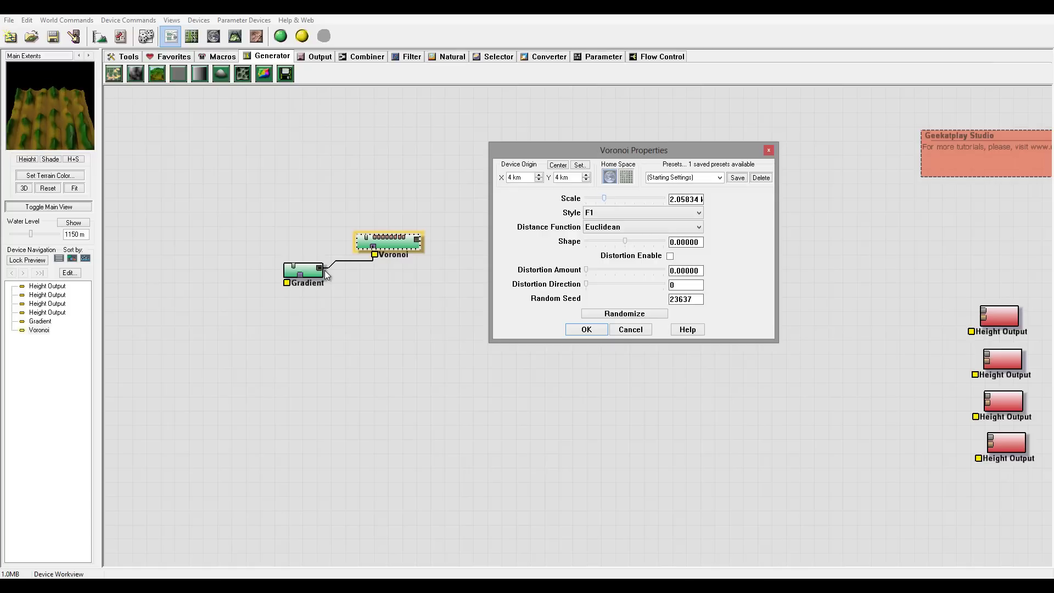
pyautogui.press('Right')
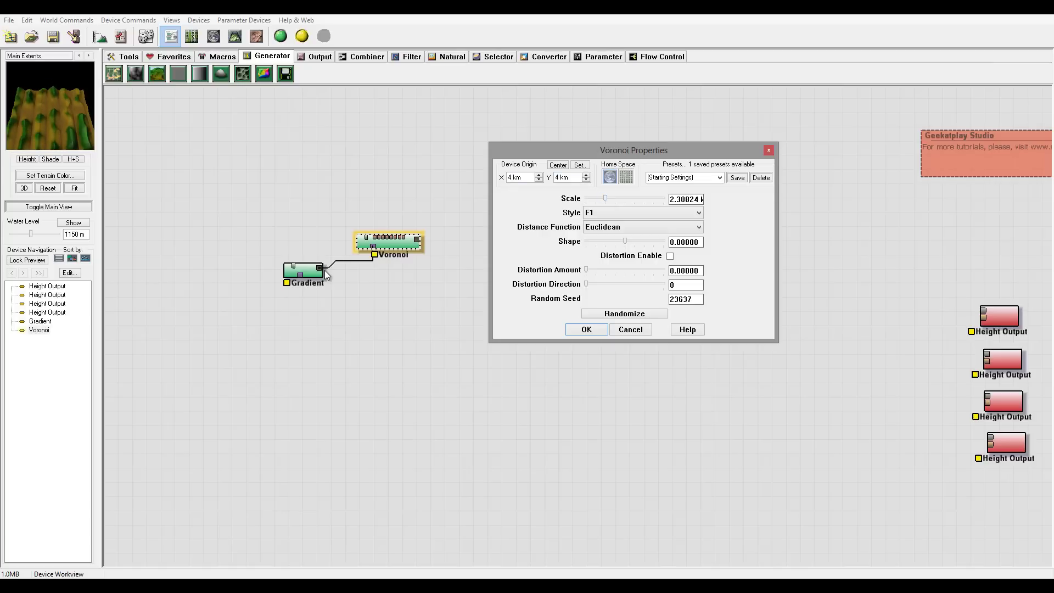
pyautogui.press('Tab')
pyautogui.press('Tab')
pyautogui.moveTo(586, 283); pyautogui.dragTo(632, 284)
pyautogui.press('Right')
pyautogui.press('Right')
pyautogui.press('Return')
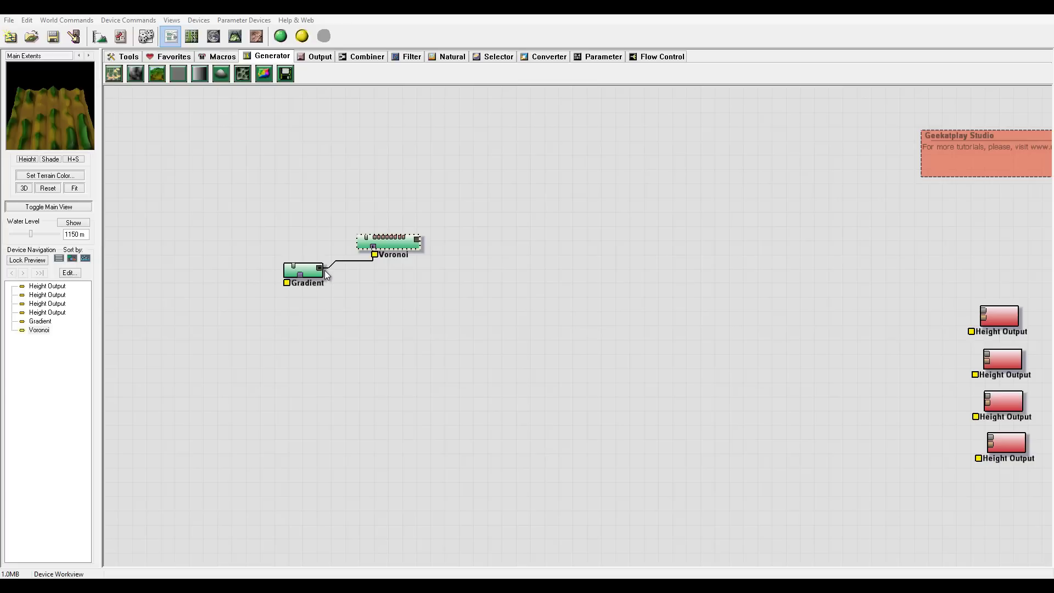
# Duplicate the connected Gradient and Voronoi pair and place the copy directly below the original.
pyautogui.click(324, 271)
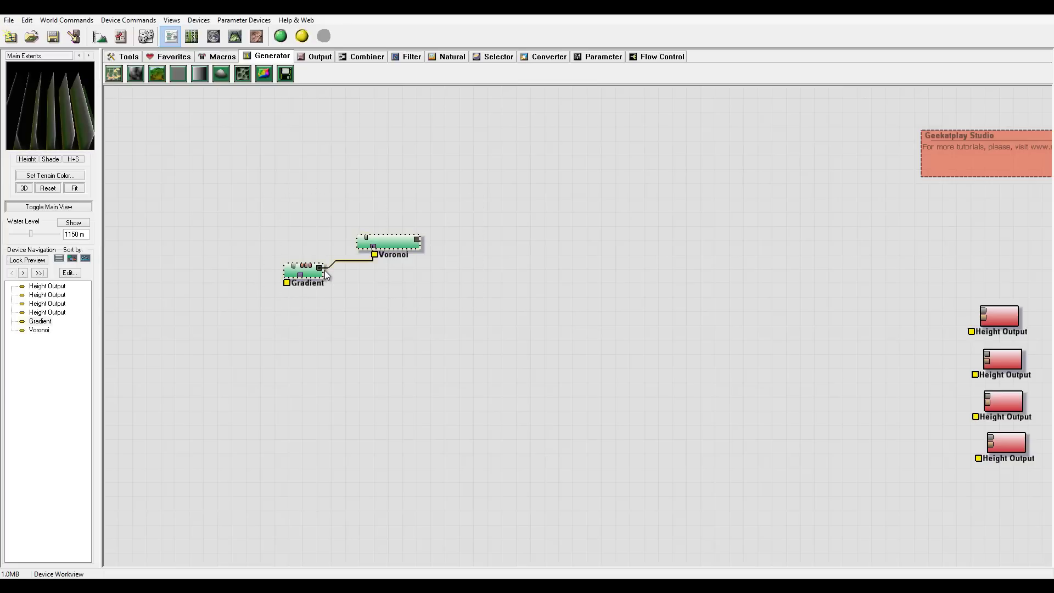
pyautogui.hotkey('ctrl', 'c')
pyautogui.hotkey('ctrl', 'v')
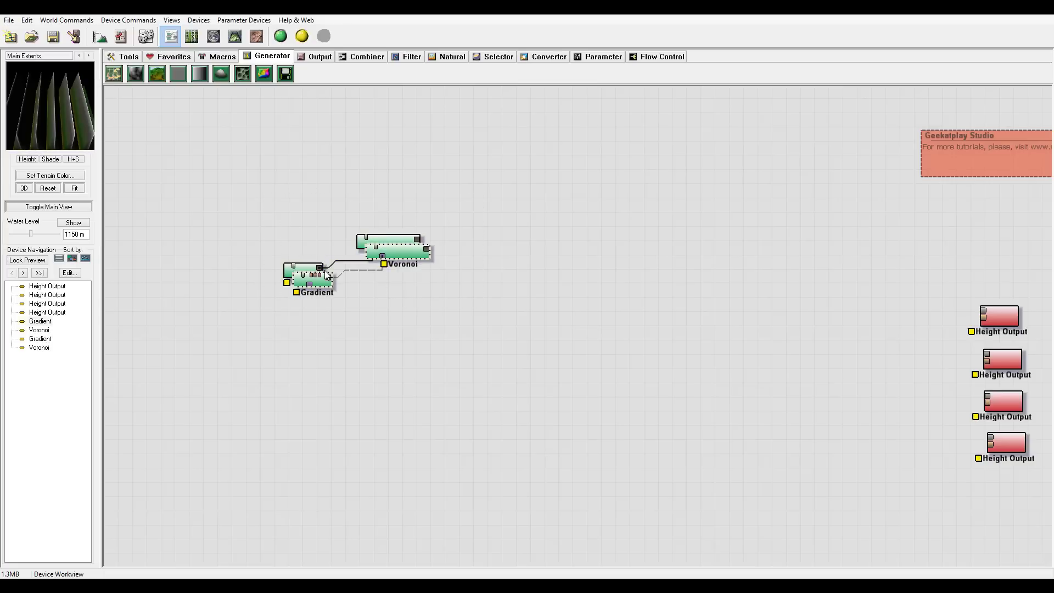
pyautogui.click(326, 275)
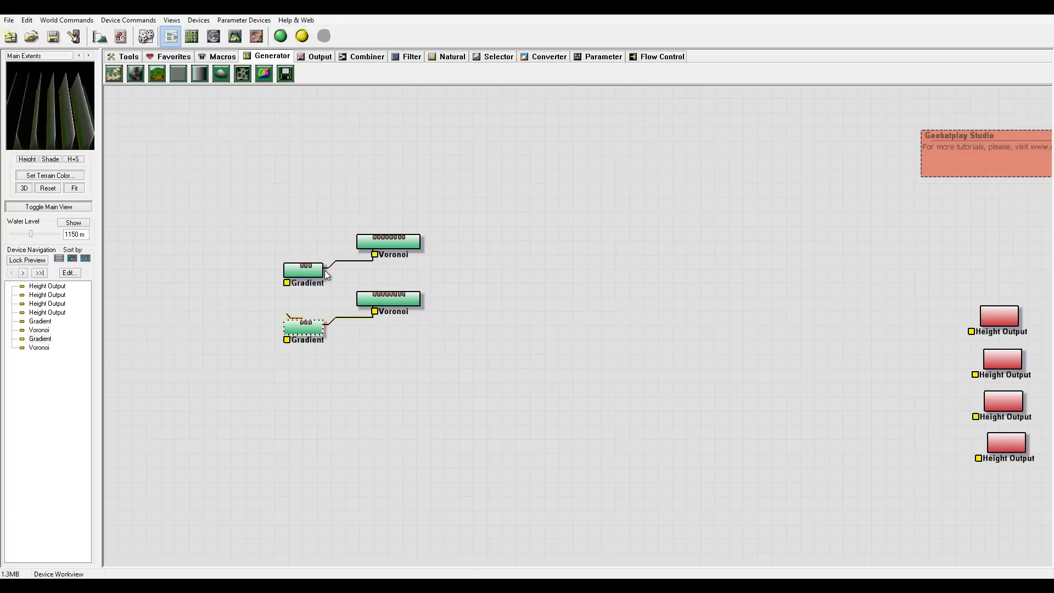
# Set the lower Gradient's width to about 90.86 m.
pyautogui.doubleClick(326, 272)
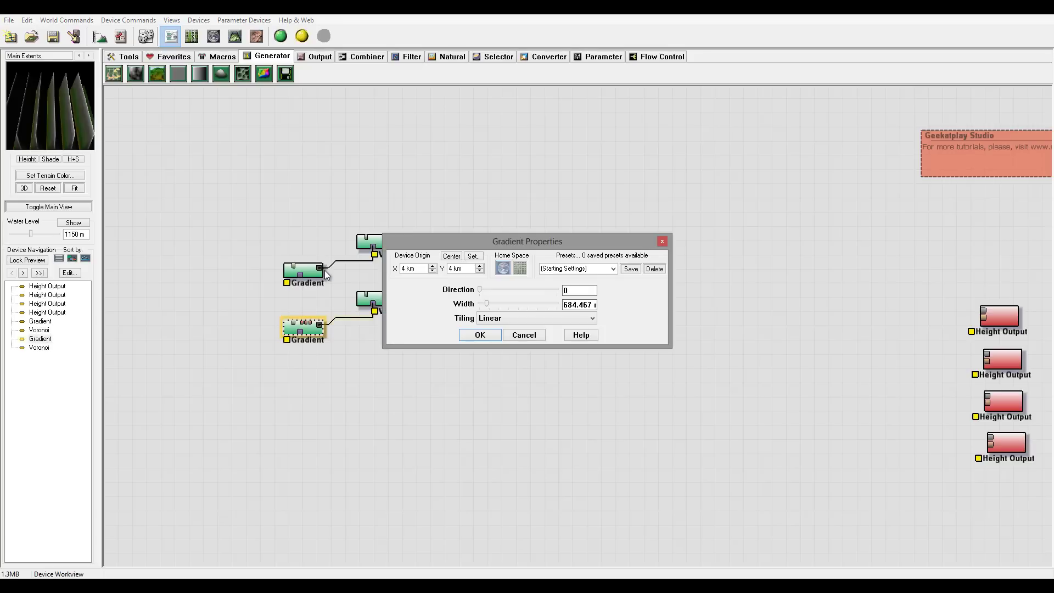
pyautogui.moveTo(486, 303); pyautogui.dragTo(481, 303)
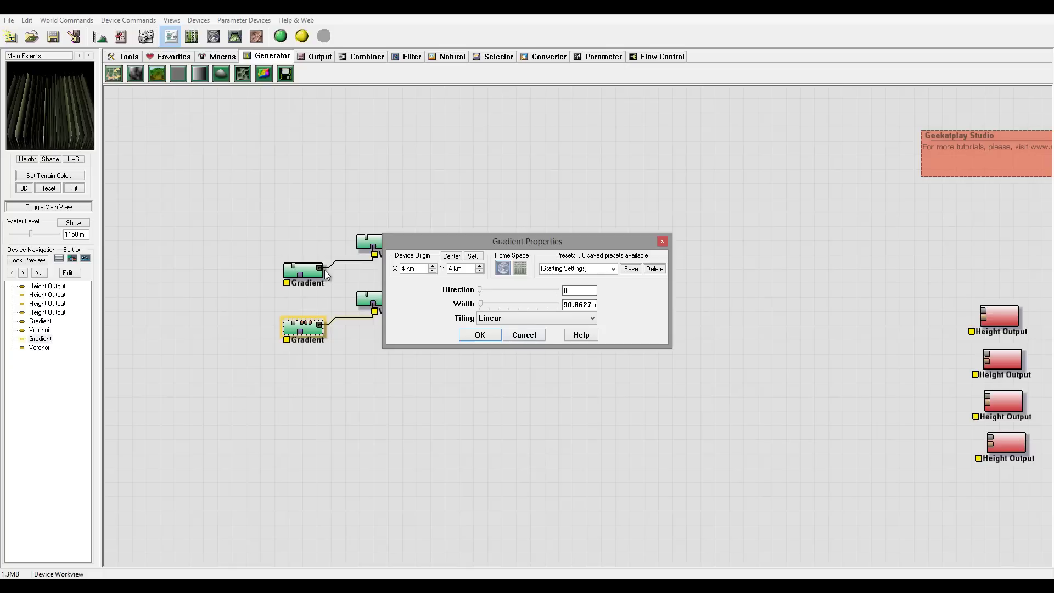
pyautogui.press('Return')
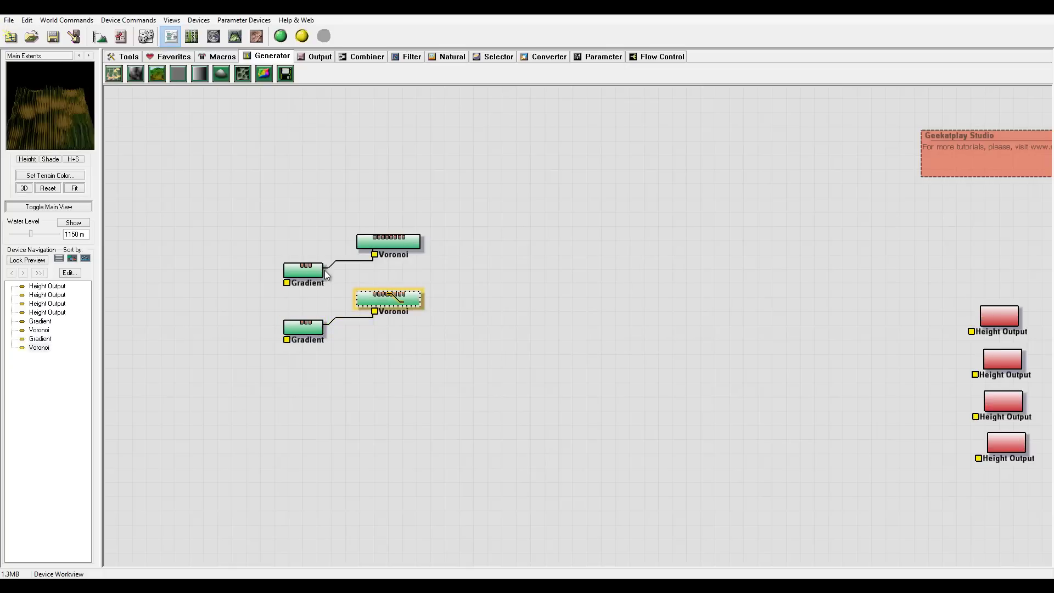
# Set the lower Voronoi's scale to about 458 m.
pyautogui.press('Return')
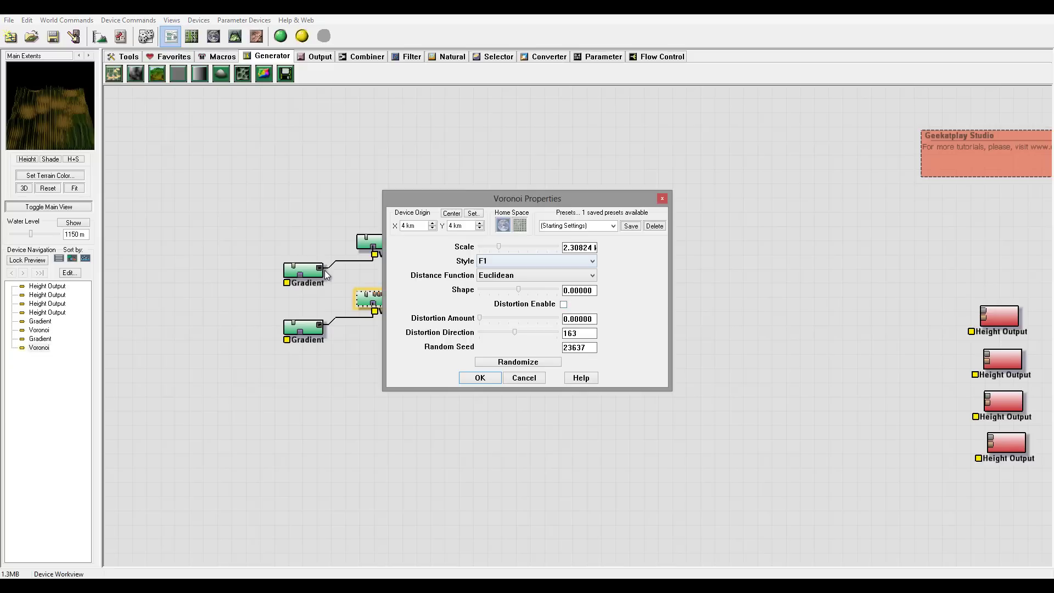
pyautogui.moveTo(499, 246); pyautogui.dragTo(492, 247)
pyautogui.press('Left')
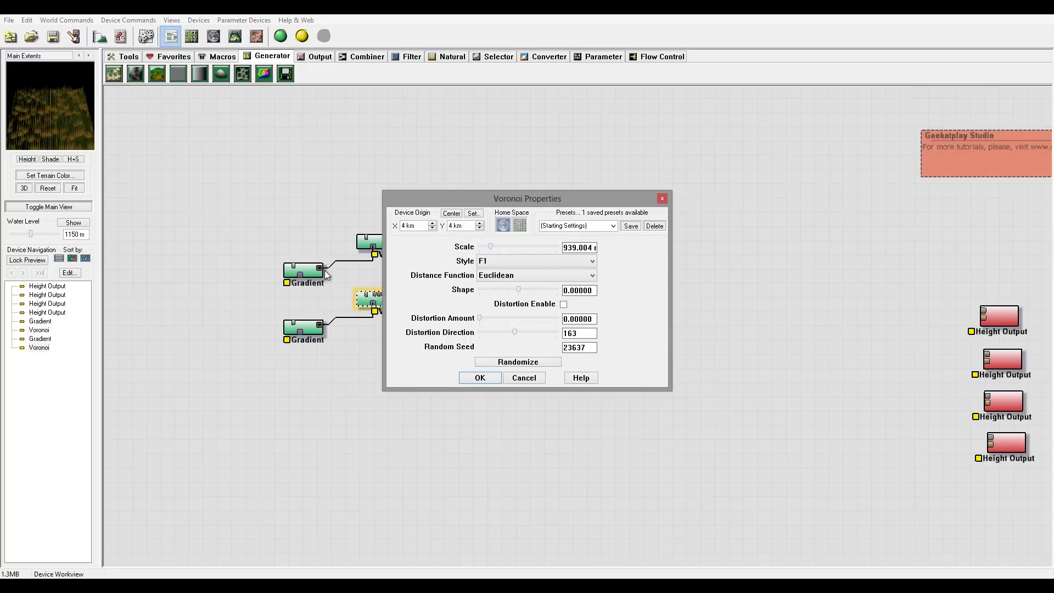
pyautogui.press('Left')
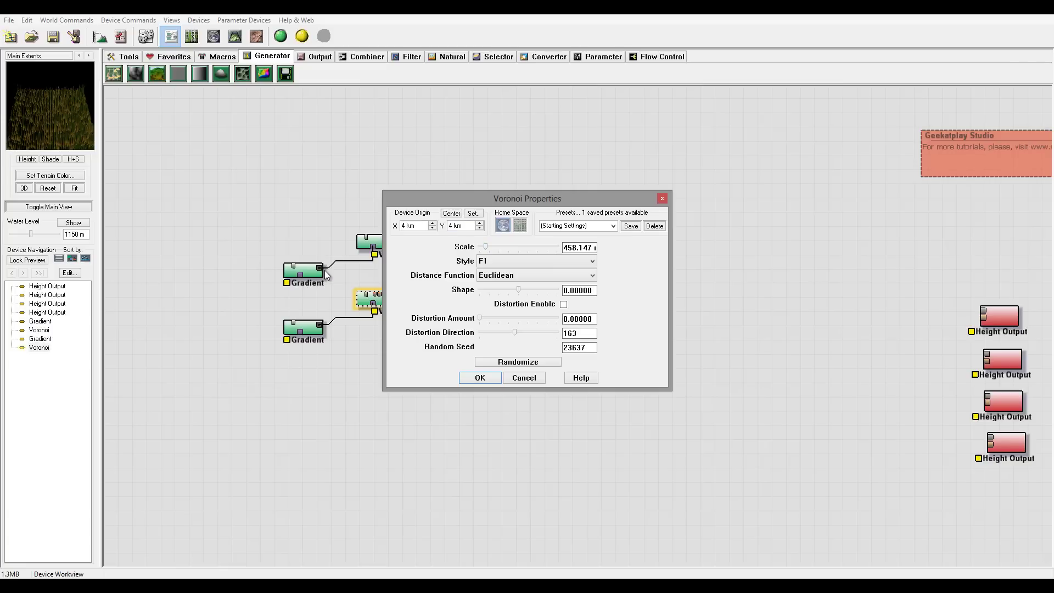
pyautogui.moveTo(480, 318)
pyautogui.mouseDown()
pyautogui.moveTo(511, 332)
pyautogui.moveTo(493, 332)
pyautogui.mouseUp()
pyautogui.press('Return')
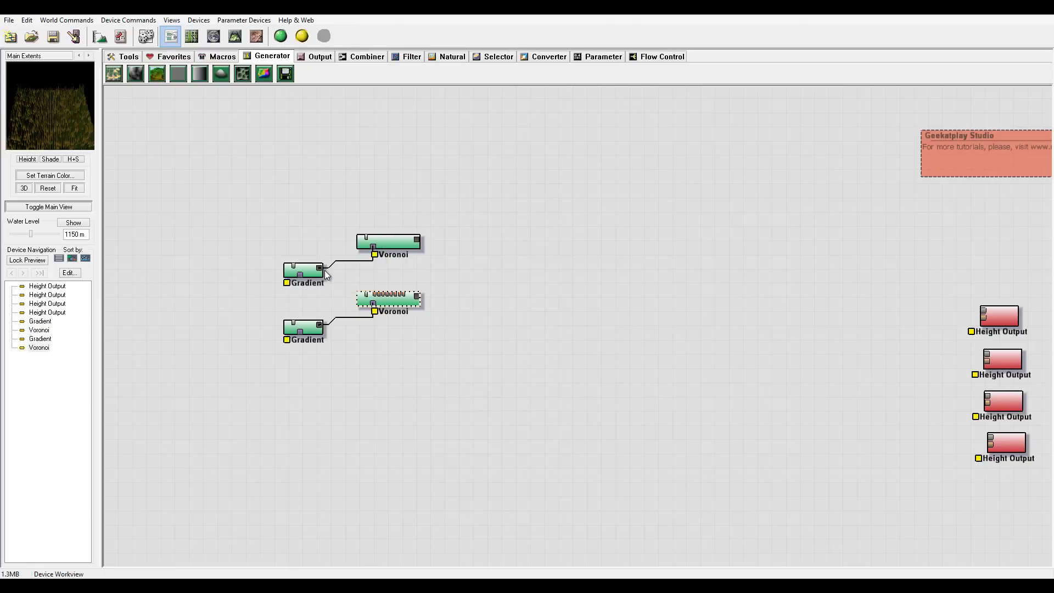
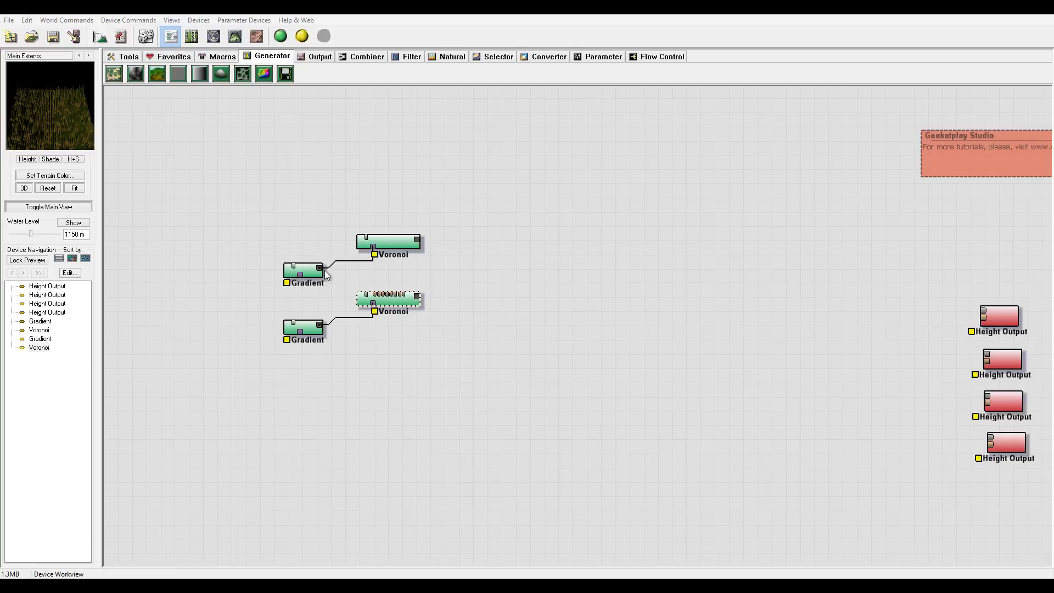
# Add a Combiner to the right of the two Voronoi devices and connect both of their outputs to its inputs.
pyautogui.click(362, 57)
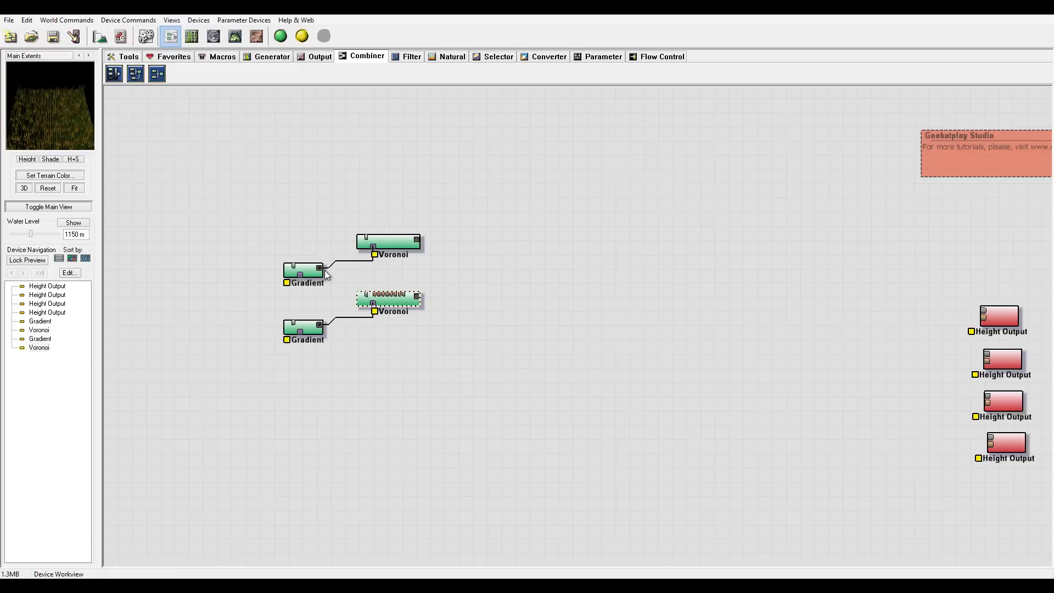
pyautogui.click(157, 74)
pyautogui.click(478, 273)
pyautogui.rightClick(482, 175)
pyautogui.click(417, 239)
pyautogui.click(462, 268)
pyautogui.click(417, 297)
pyautogui.click(462, 274)
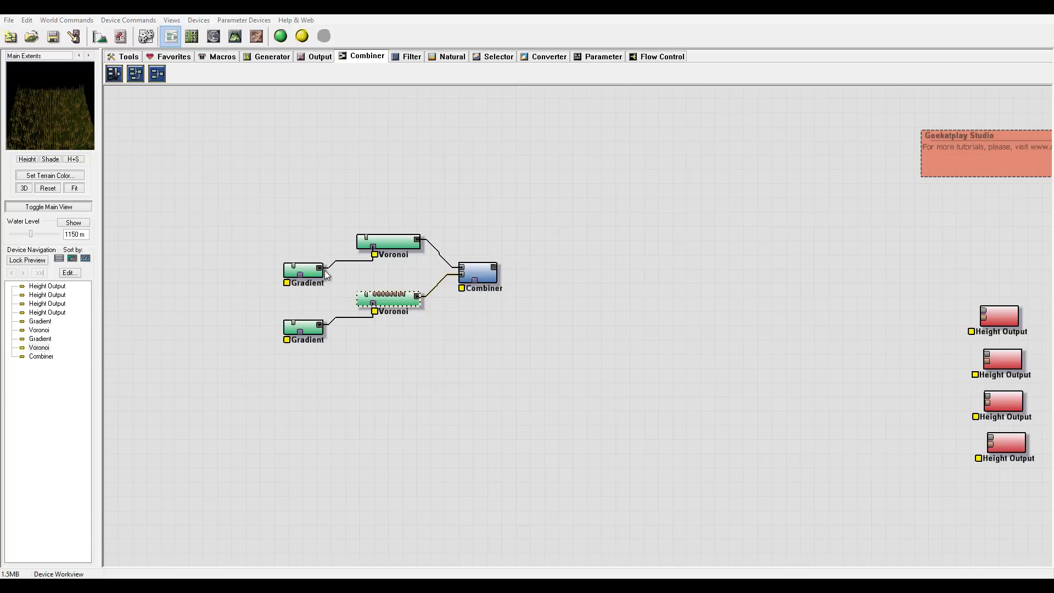
# Set the Combiner's method to Add and its strength to 0.34375.
pyautogui.doubleClick(477, 273)
pyautogui.moveTo(527, 249)
pyautogui.mouseDown()
pyautogui.moveTo(620, 236)
pyautogui.moveTo(653, 176)
pyautogui.mouseUp()
pyautogui.click(663, 224)
pyautogui.press('Down')
pyautogui.press('Return')
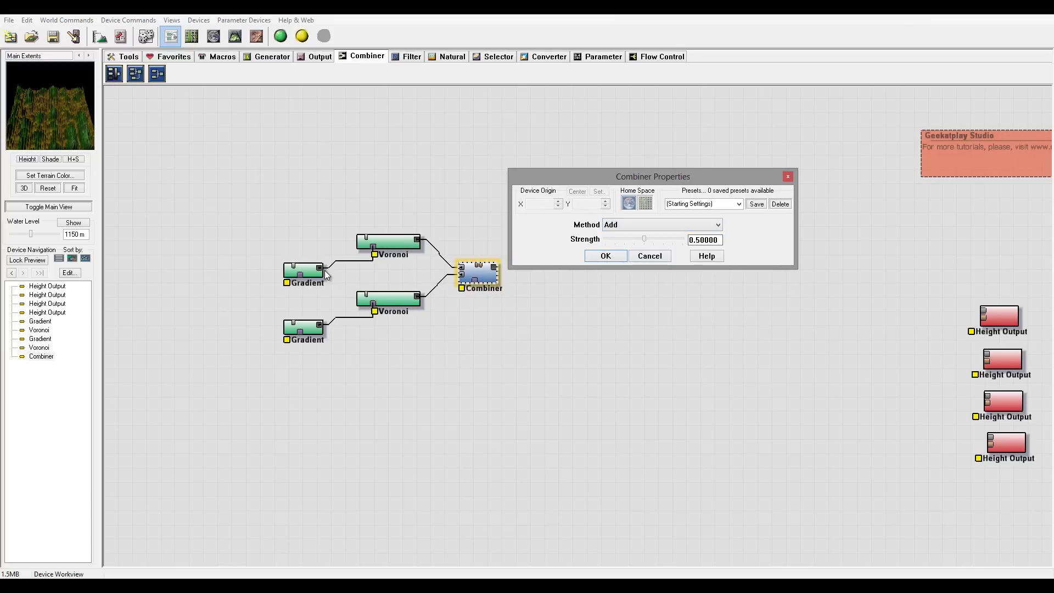
pyautogui.press('Left')
pyautogui.press('Left')
pyautogui.press('Left')
pyautogui.press('Left')
pyautogui.press('Left')
pyautogui.press('Left')
pyautogui.press('Left')
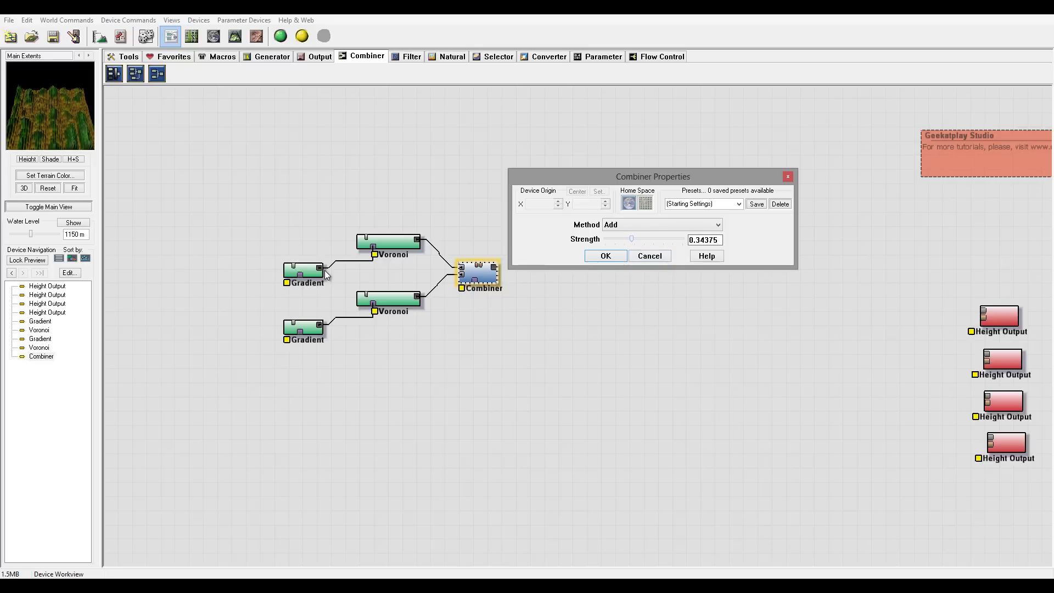
pyautogui.press('Return')
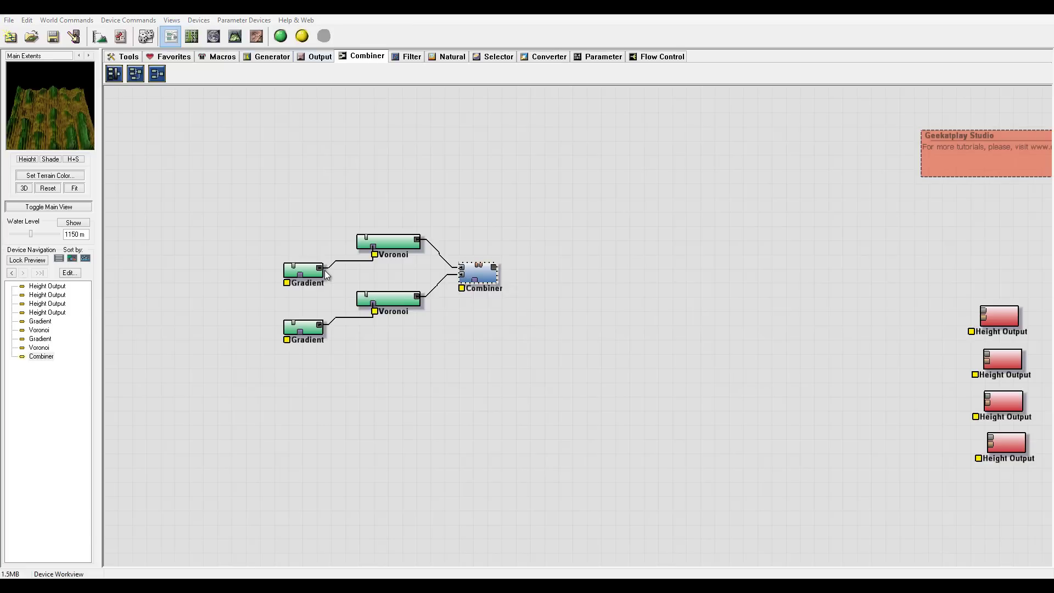
# Add a Select Angle device below the Combiner, feed it from the upper Voronoi, and connect its output to the Combiner's mask input.
pyautogui.click(494, 56)
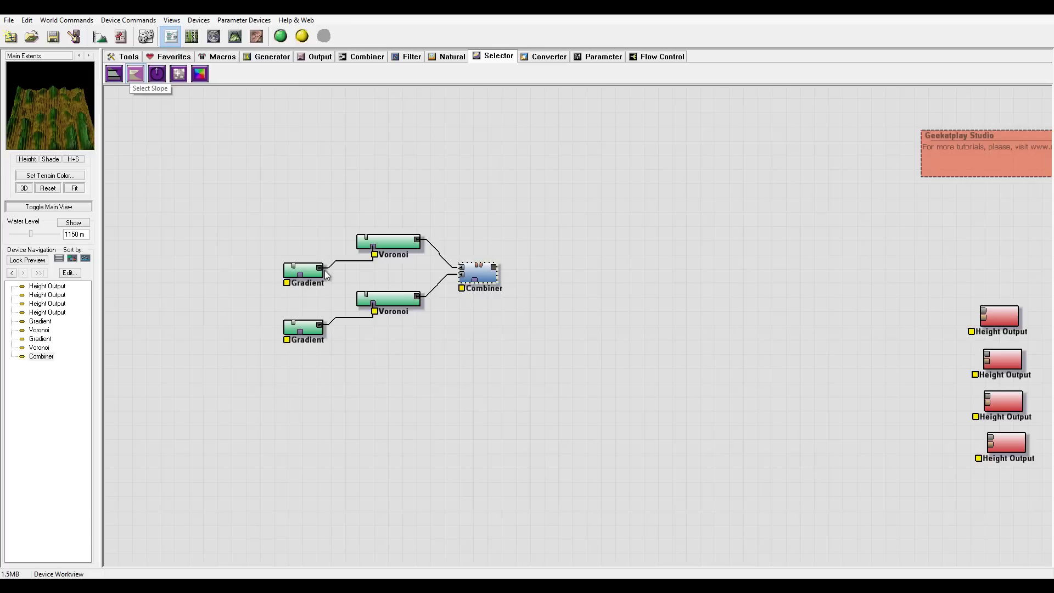
pyautogui.click(157, 73)
pyautogui.click(464, 345)
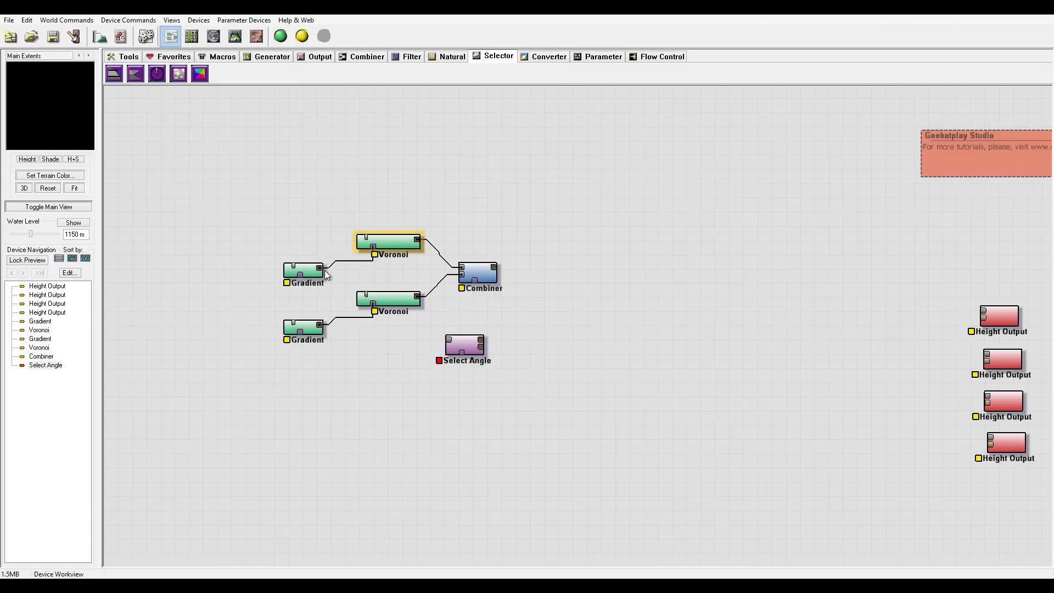
pyautogui.moveTo(417, 239); pyautogui.dragTo(448, 340)
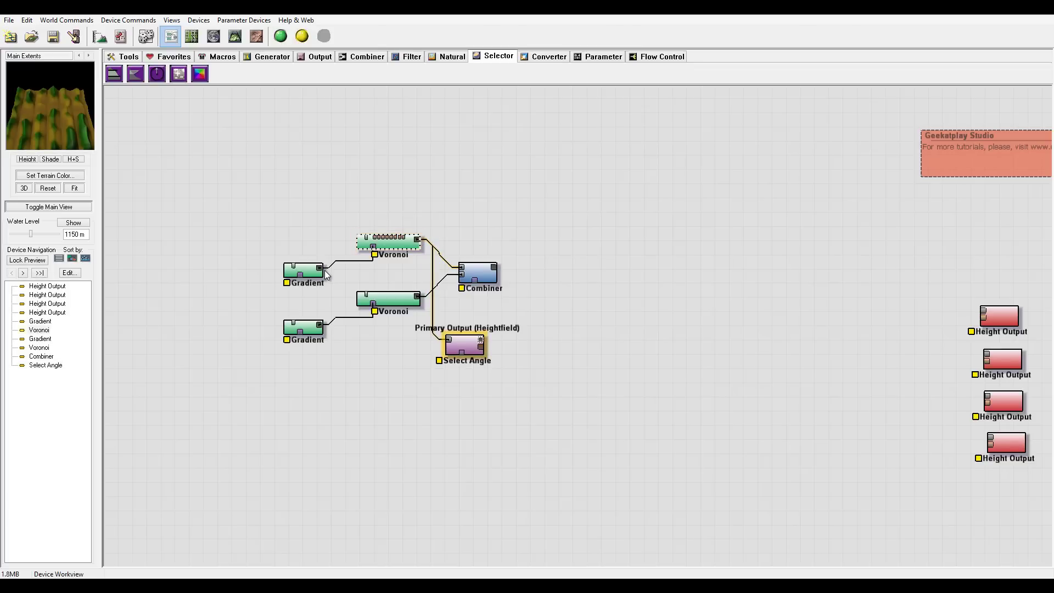
pyautogui.moveTo(480, 340); pyautogui.dragTo(475, 281)
pyautogui.click(479, 273)
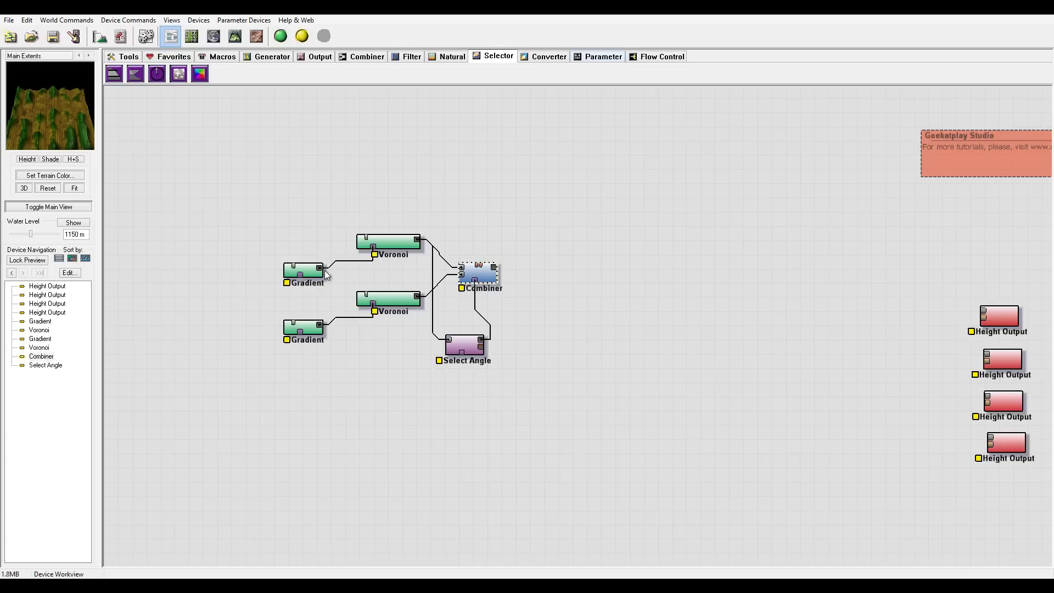
# Add a Scalar Generator with a value of 0 above the Voronoi devices and connect it to the Select Angle's parameter input.
pyautogui.click(598, 56)
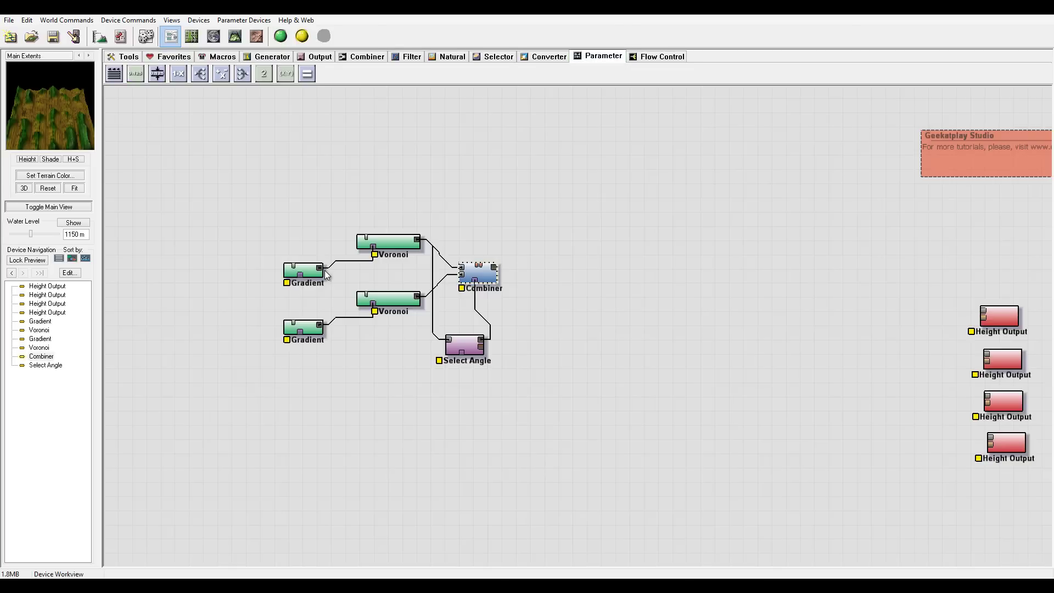
pyautogui.click(136, 74)
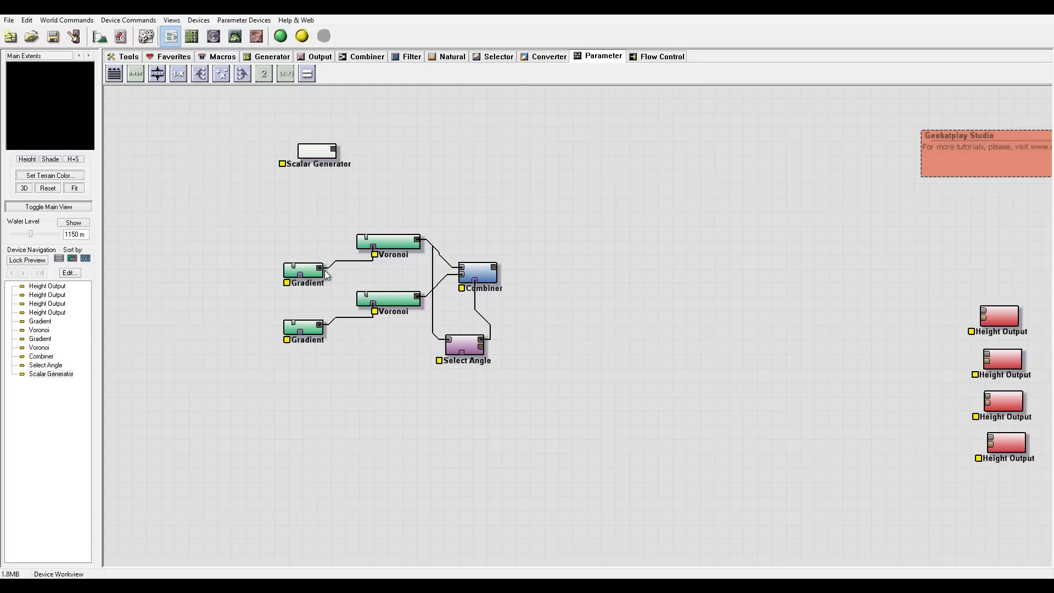
pyautogui.moveTo(333, 149)
pyautogui.mouseDown()
pyautogui.moveTo(468, 260)
pyautogui.moveTo(444, 305)
pyautogui.moveTo(464, 336)
pyautogui.mouseUp()
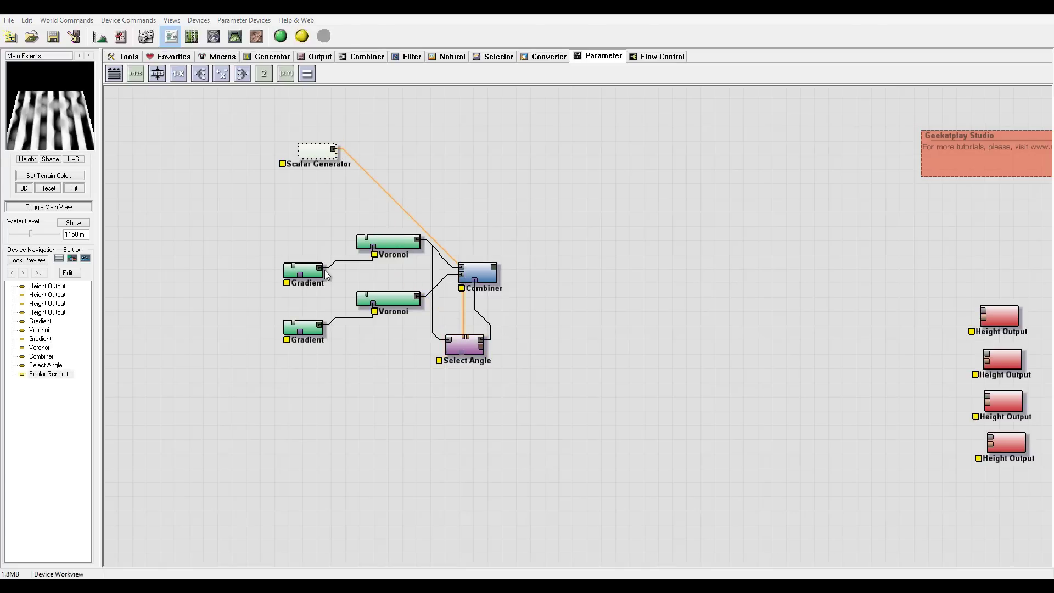
pyautogui.doubleClick(317, 152)
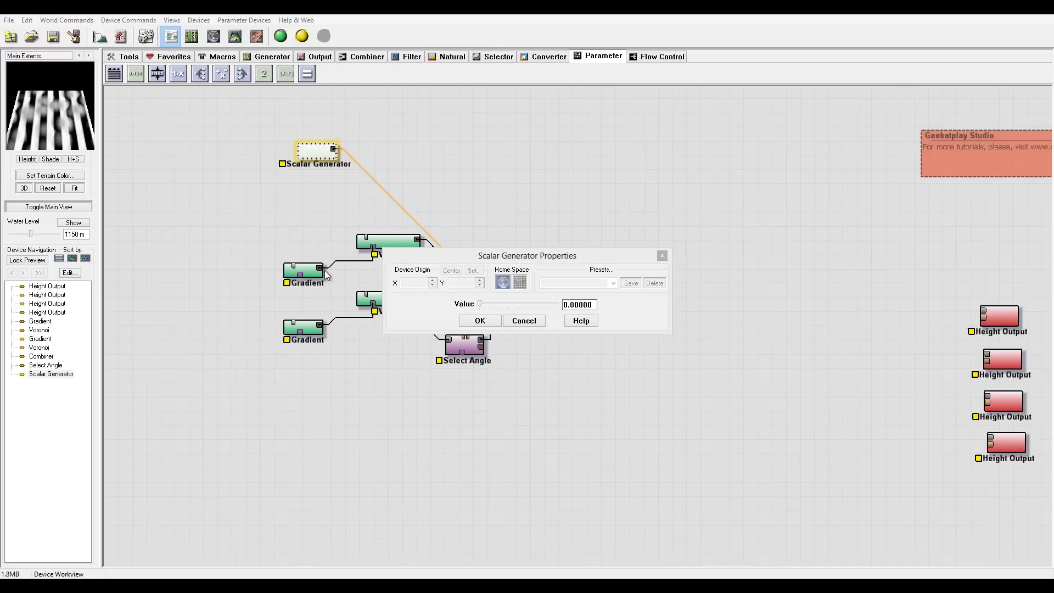
pyautogui.click(480, 321)
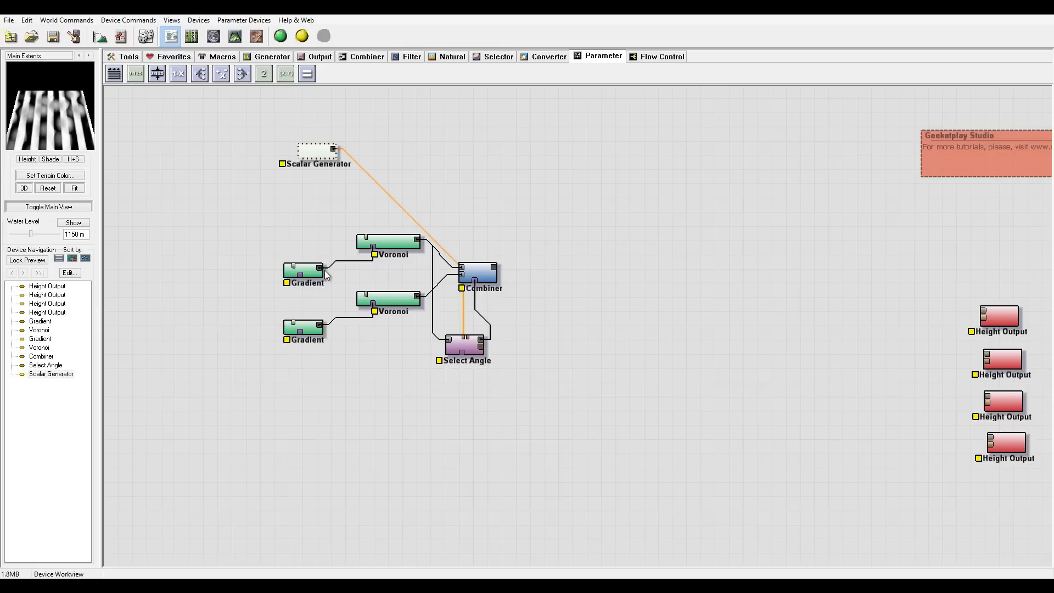
pyautogui.doubleClick(317, 151)
pyautogui.moveTo(481, 303)
pyautogui.mouseDown()
pyautogui.moveTo(535, 304)
pyautogui.moveTo(485, 304)
pyautogui.mouseUp()
pyautogui.press('Home')
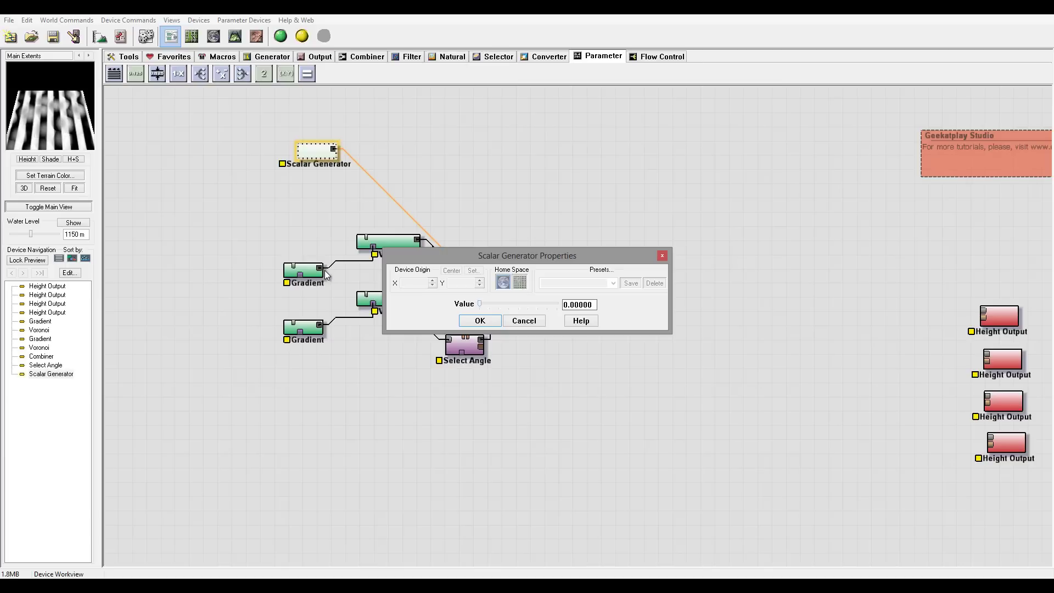
pyautogui.press('Return')
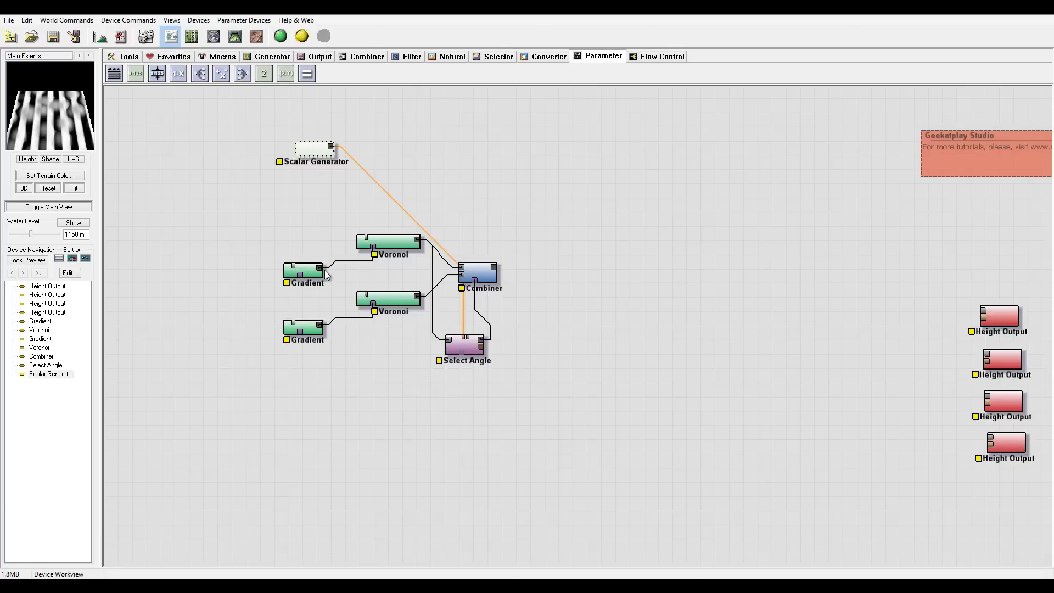
# Preview the Combiner's terrain in 3D and add a Terrace filter fed by the Combiner's output.
pyautogui.click(477, 273)
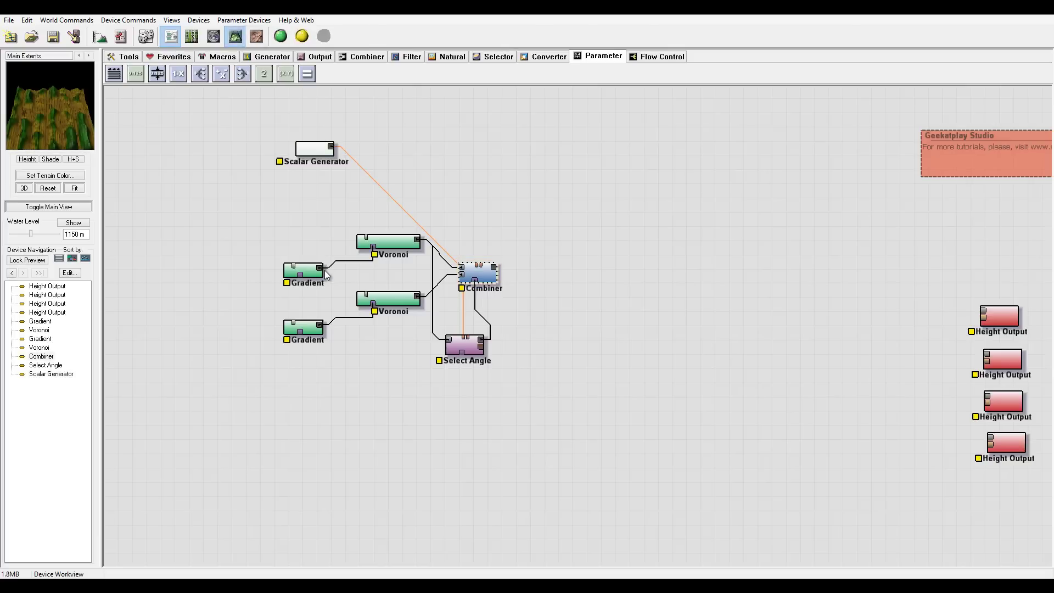
pyautogui.click(235, 37)
pyautogui.scroll(5, 577, 318)
pyautogui.scroll(-3, 578, 317)
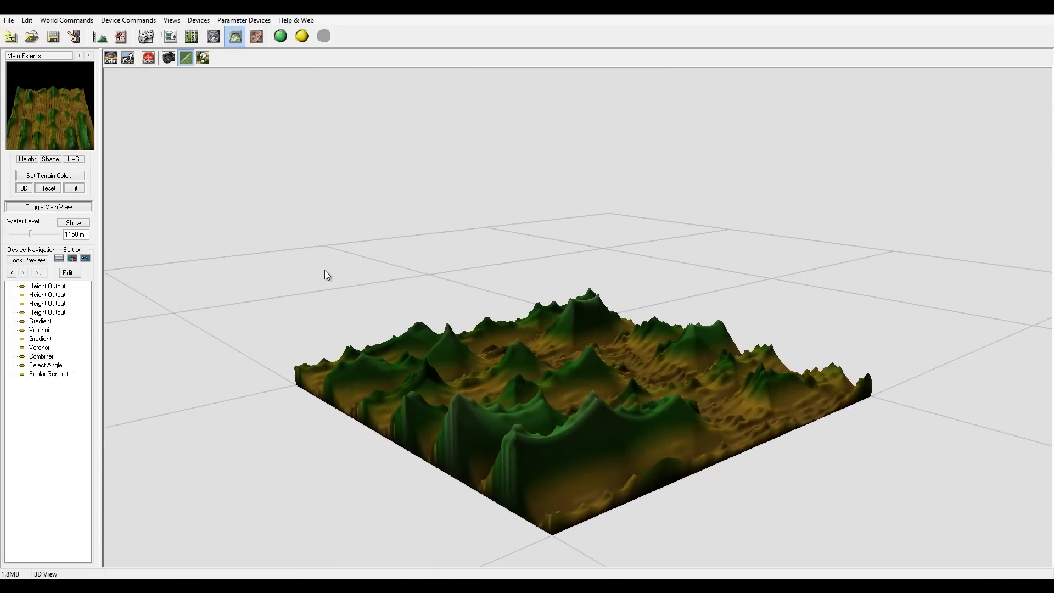
pyautogui.press('F5')
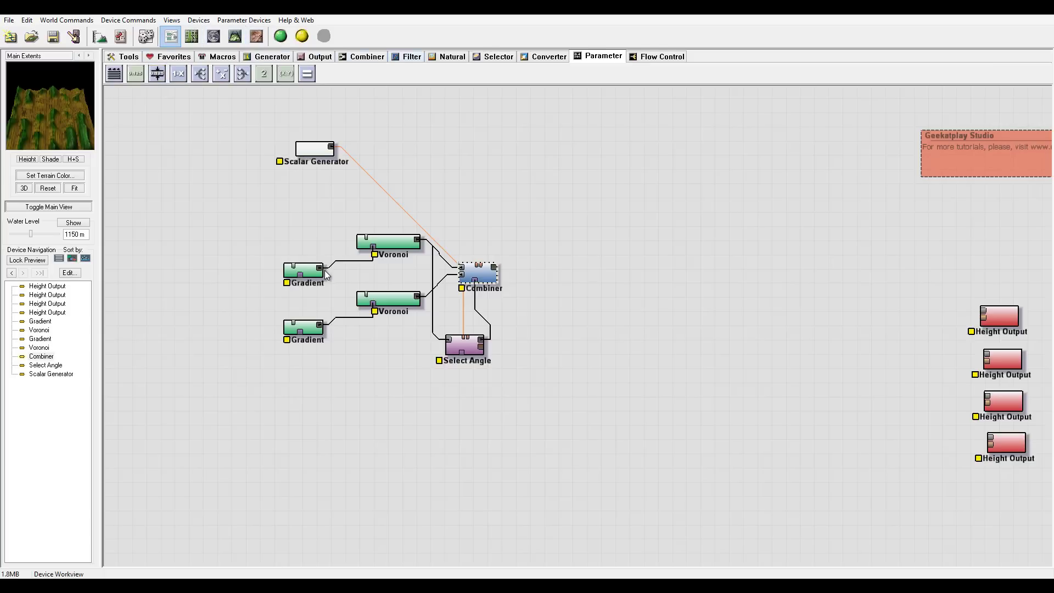
pyautogui.click(408, 56)
pyautogui.moveTo(157, 73); pyautogui.dragTo(549, 276)
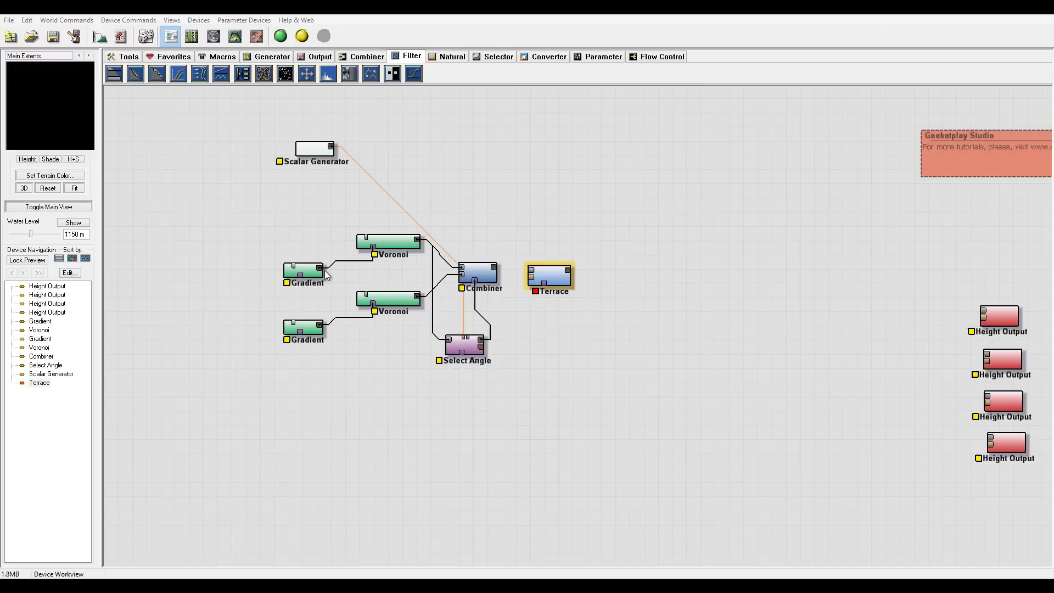
pyautogui.moveTo(531, 270)
pyautogui.mouseDown()
pyautogui.moveTo(495, 267)
pyautogui.moveTo(549, 270)
pyautogui.mouseUp()
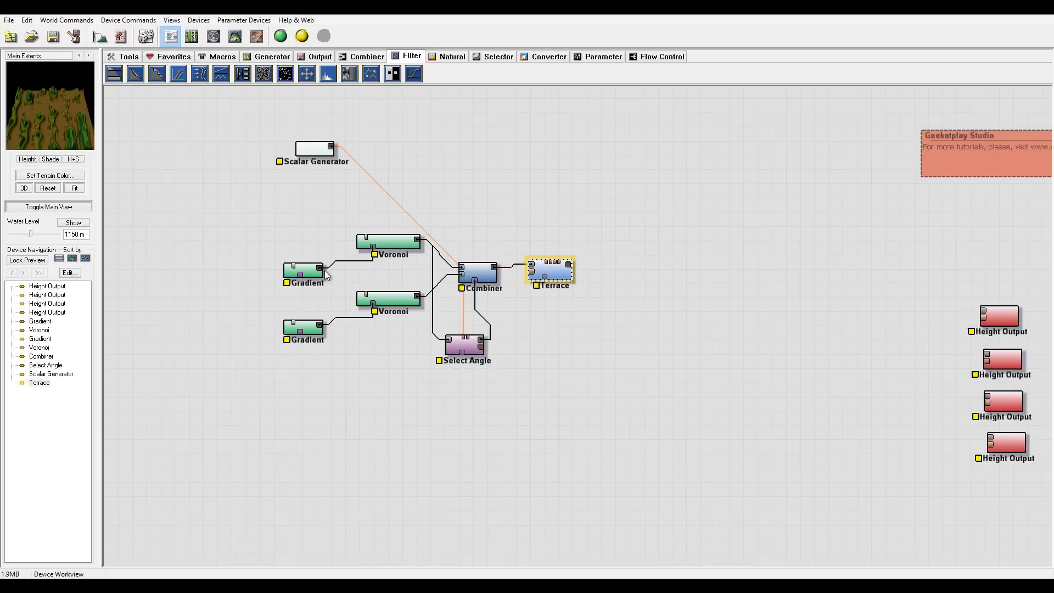
# Set the Terrace to 42 terraces with a terrace shape of 0.1325 and preview its terrain in 3D.
pyautogui.doubleClick(550, 270)
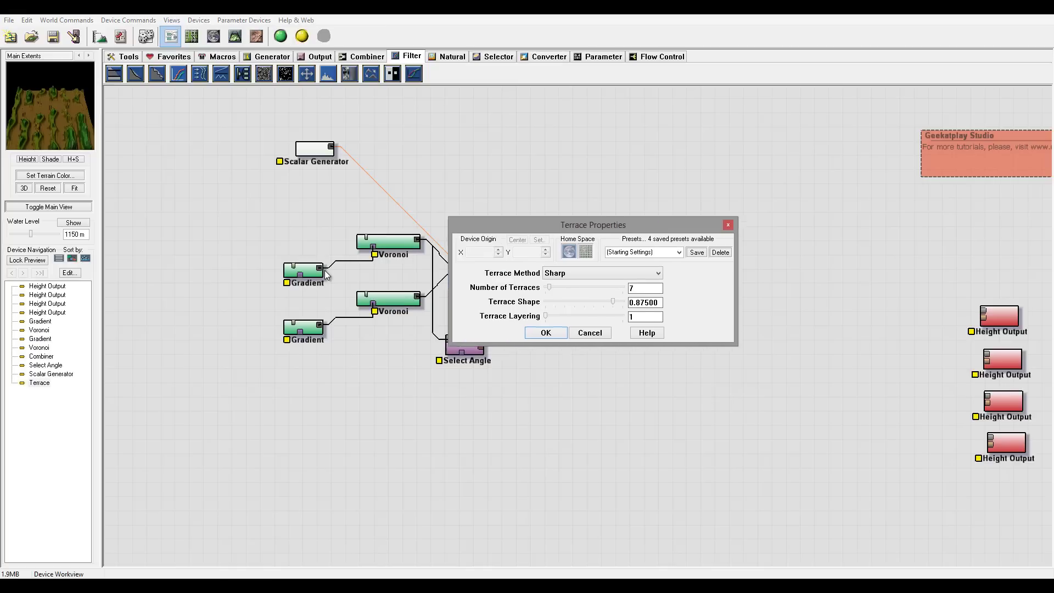
pyautogui.moveTo(612, 239); pyautogui.dragTo(633, 239)
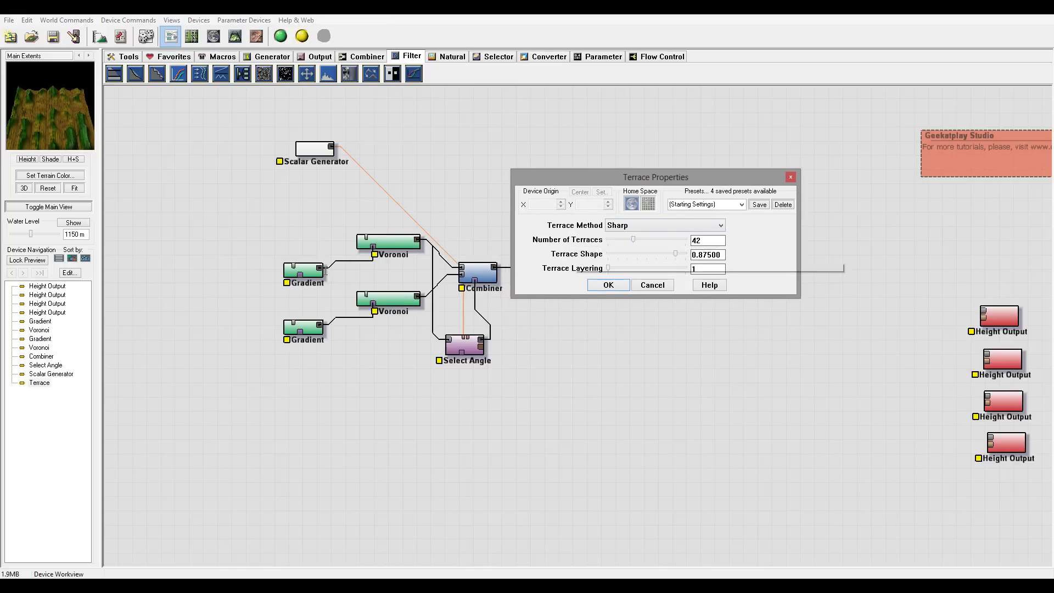
pyautogui.moveTo(675, 254); pyautogui.dragTo(618, 253)
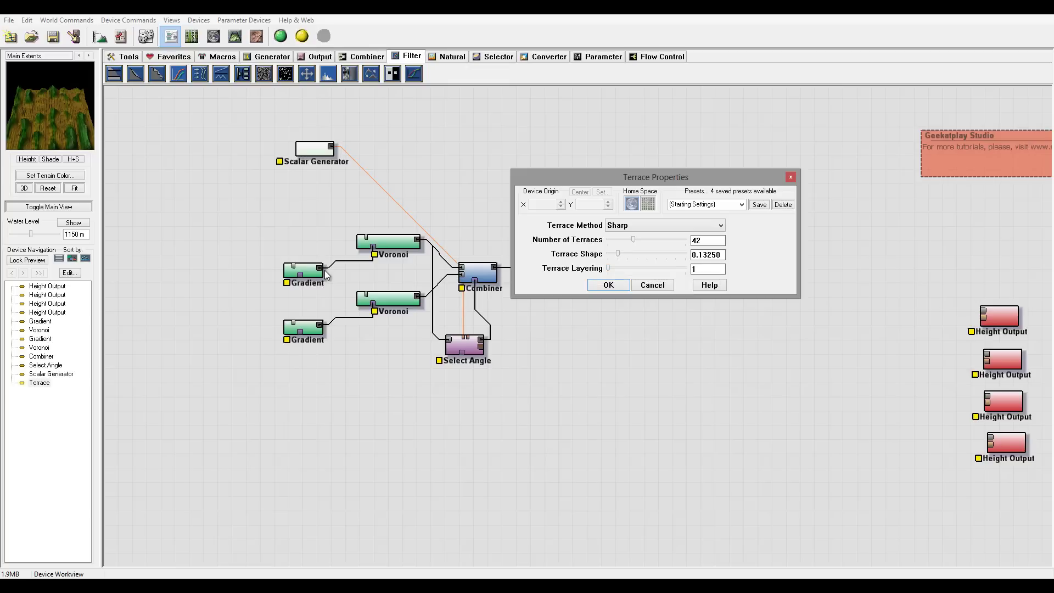
pyautogui.doubleClick(695, 269)
pyautogui.press('Return')
pyautogui.moveTo(551, 270); pyautogui.dragTo(579, 273)
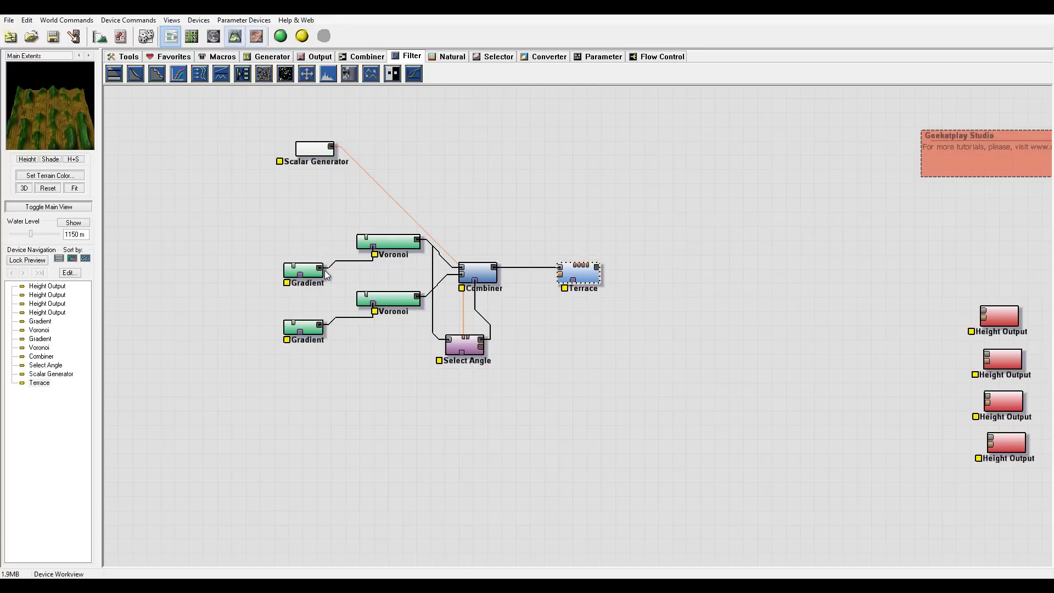
pyautogui.click(235, 36)
pyautogui.moveTo(325, 271); pyautogui.dragTo(354, 262)
pyautogui.press('F5')
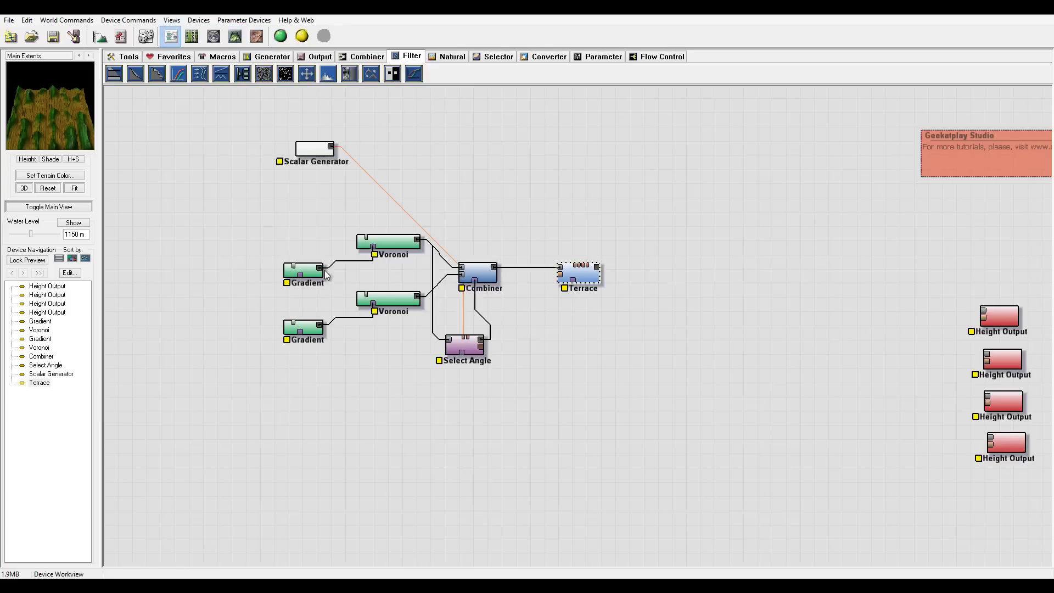
# Duplicate the Select Angle below the Terrace, feed it from the Combiner and Scalar Generator, and connect its output to the Terrace's mask input.
pyautogui.moveTo(530, 328)
pyautogui.mouseDown()
pyautogui.moveTo(516, 346)
pyautogui.moveTo(402, 376)
pyautogui.mouseUp()
pyautogui.hotkey('ctrl', 'c')
pyautogui.hotkey('ctrl', 'v')
pyautogui.moveTo(475, 354)
pyautogui.mouseDown()
pyautogui.moveTo(601, 353)
pyautogui.moveTo(573, 344)
pyautogui.mouseUp()
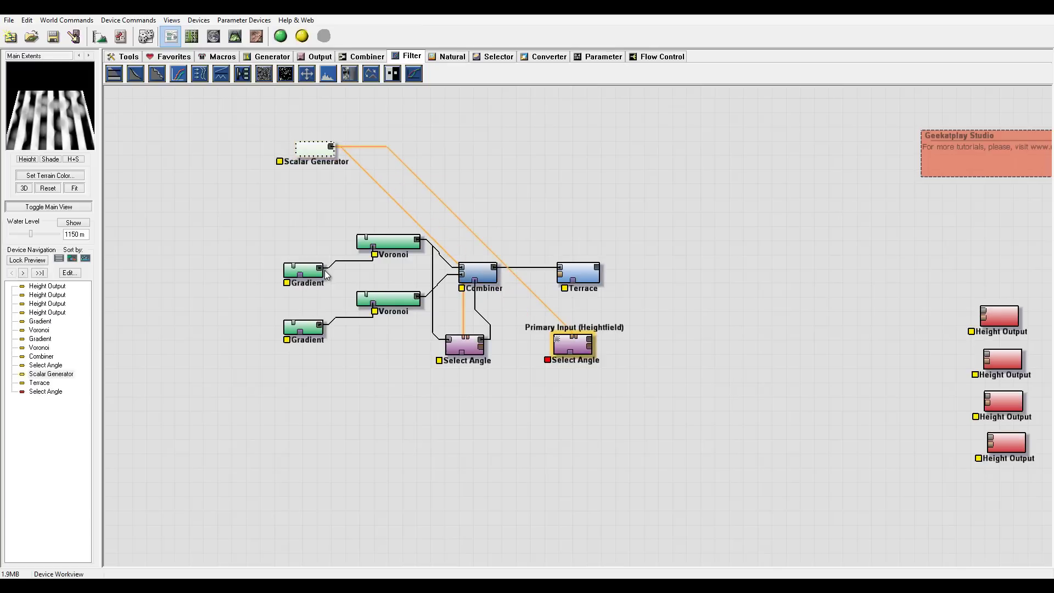
pyautogui.moveTo(557, 339); pyautogui.dragTo(494, 266)
pyautogui.moveTo(589, 339); pyautogui.dragTo(575, 282)
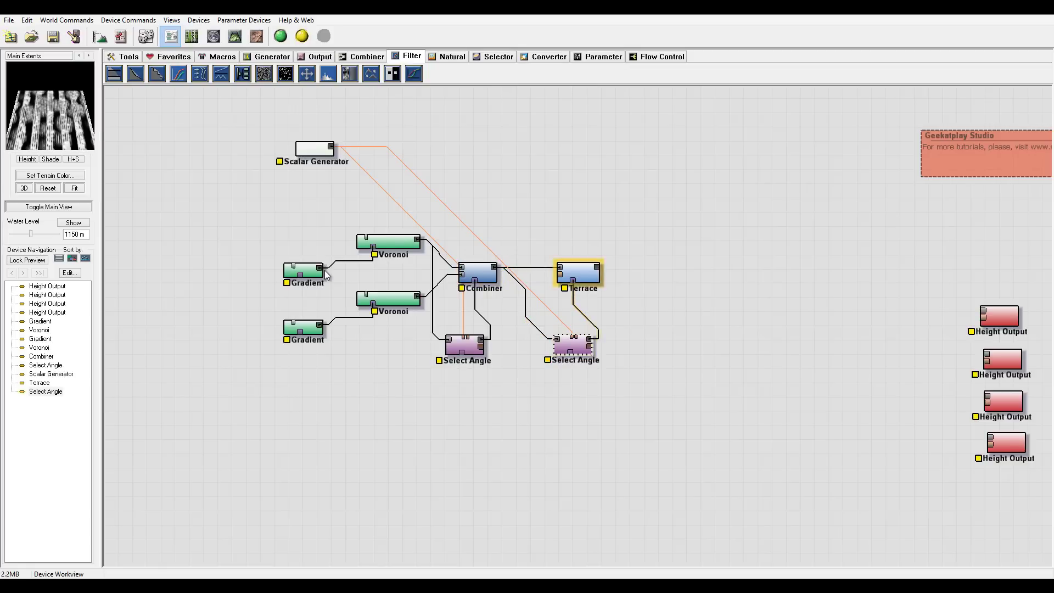
pyautogui.press('F8')
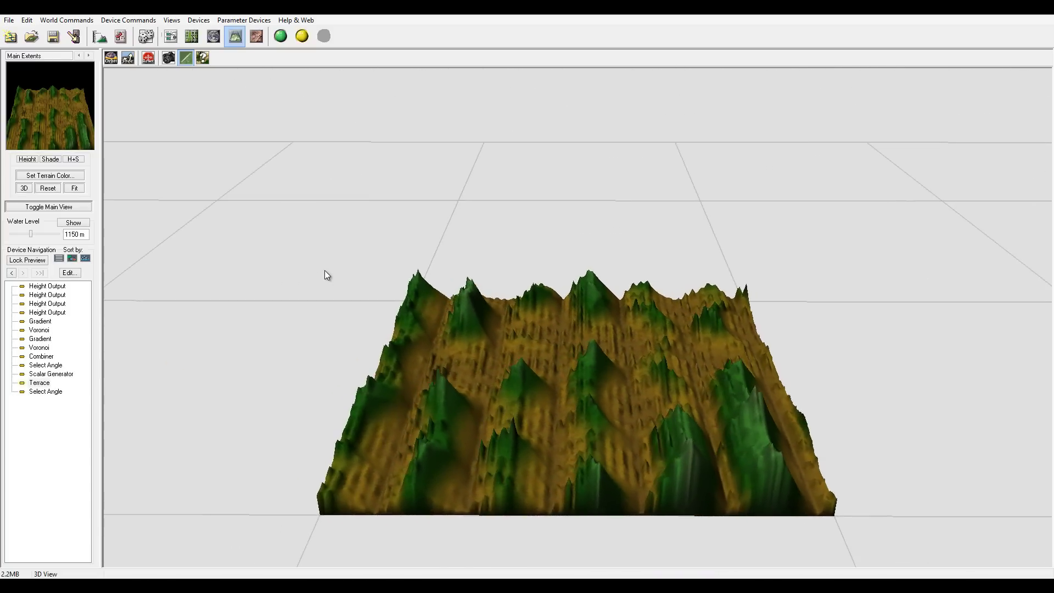
pyautogui.click(171, 36)
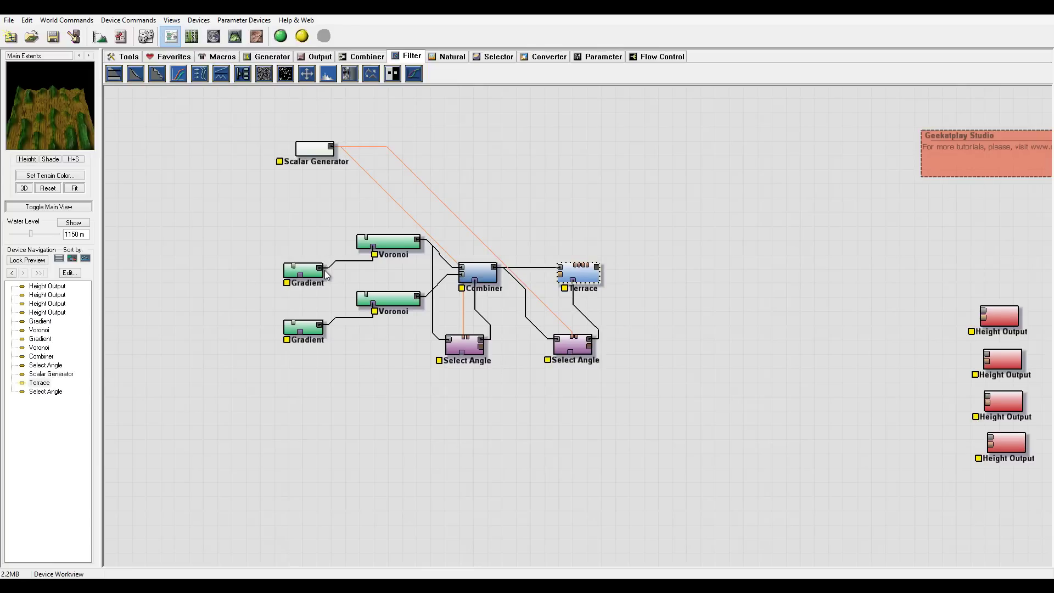
# Move the whole network from the Scalar Generator to the Terrace leftward, away from the Height Output devices.
pyautogui.moveTo(236, 119)
pyautogui.mouseDown()
pyautogui.moveTo(444, 400)
pyautogui.moveTo(715, 423)
pyautogui.mouseUp()
pyautogui.moveTo(581, 273); pyautogui.dragTo(467, 288)
pyautogui.moveTo(549, 324); pyautogui.dragTo(588, 327, button='middle')
pyautogui.click(324, 271)
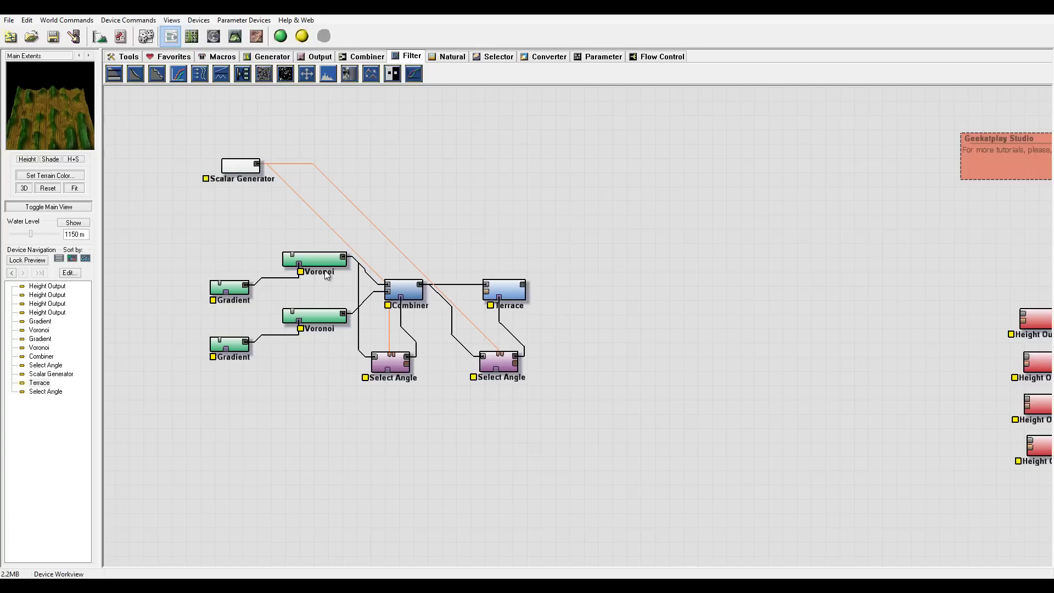
# Add a Blur filter with a radius of 5 after the Terrace and preview its terrain in 3D.
pyautogui.click(350, 73)
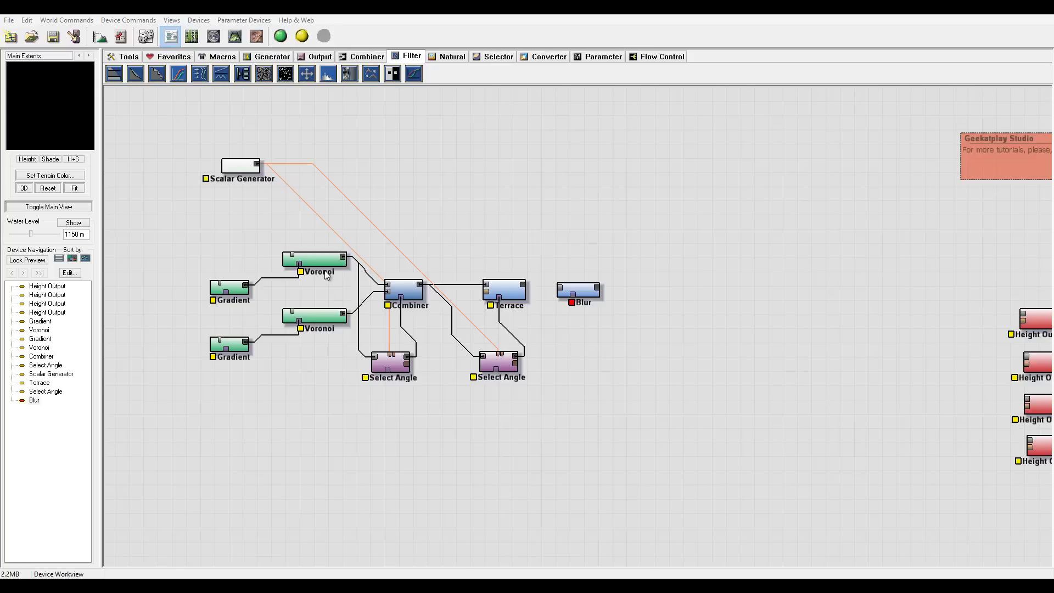
pyautogui.moveTo(560, 288); pyautogui.dragTo(523, 285)
pyautogui.doubleClick(580, 293)
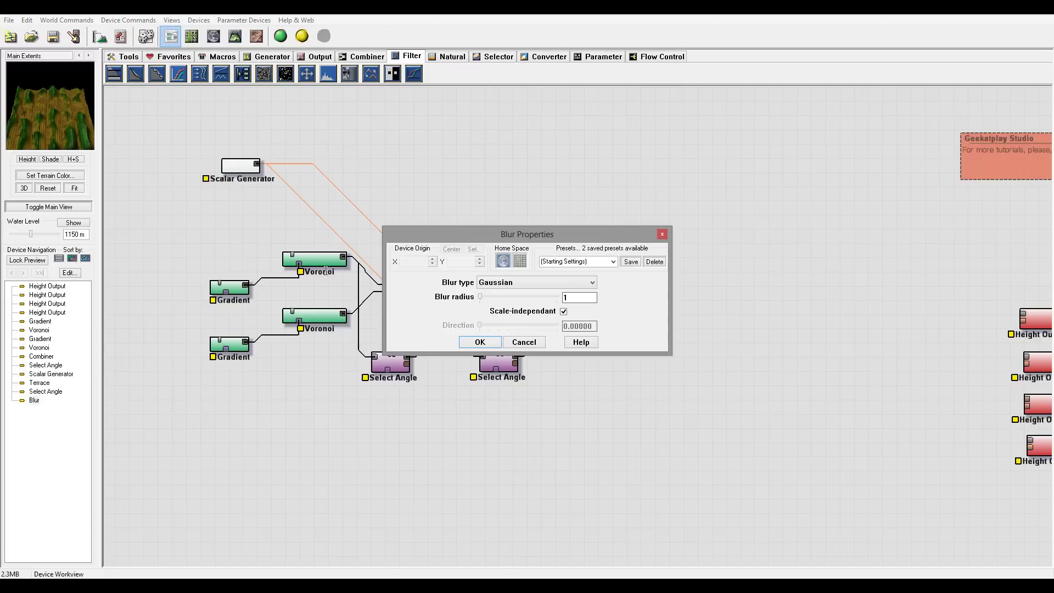
pyautogui.press('BackSpace')
pyautogui.write('5')
pyautogui.press('Return')
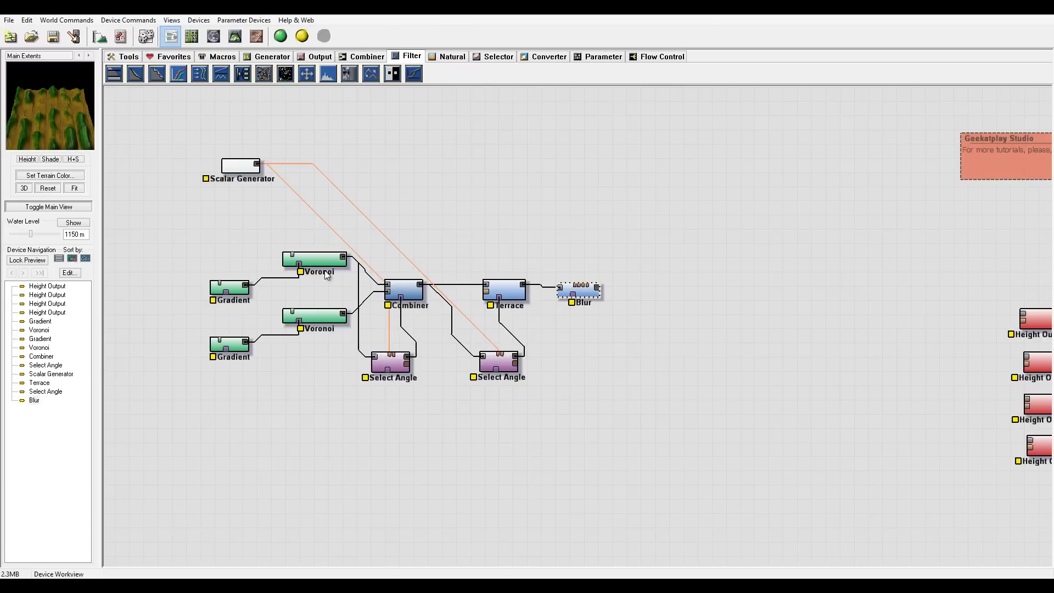
pyautogui.click(235, 36)
pyautogui.moveTo(511, 340); pyautogui.dragTo(514, 318)
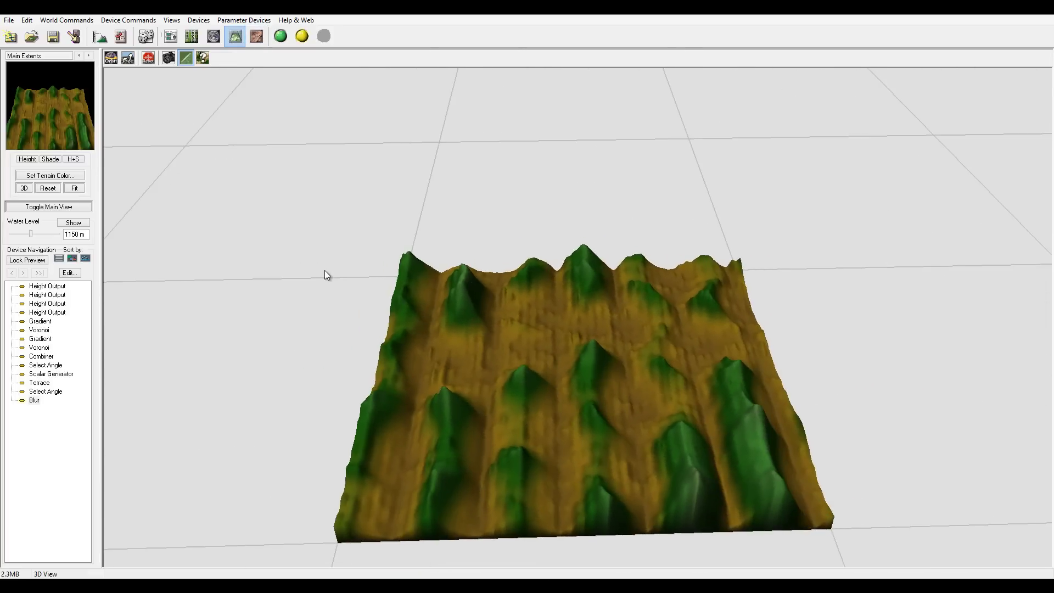
pyautogui.press('F4')
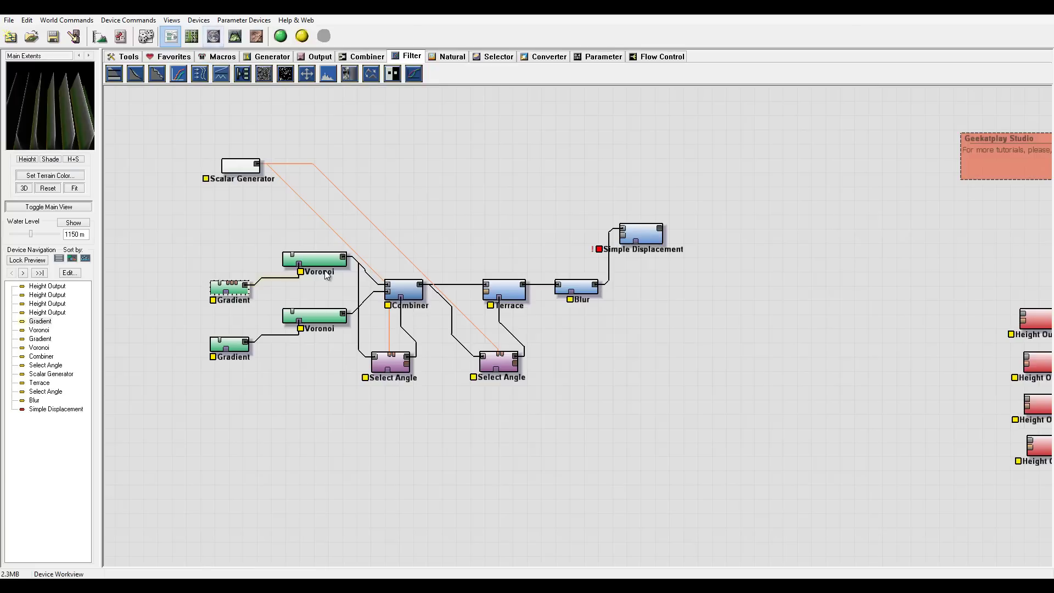
# Add an Inverter above the Terrace to link the upper Gradient with the Simple Displacement.
pyautogui.click(392, 74)
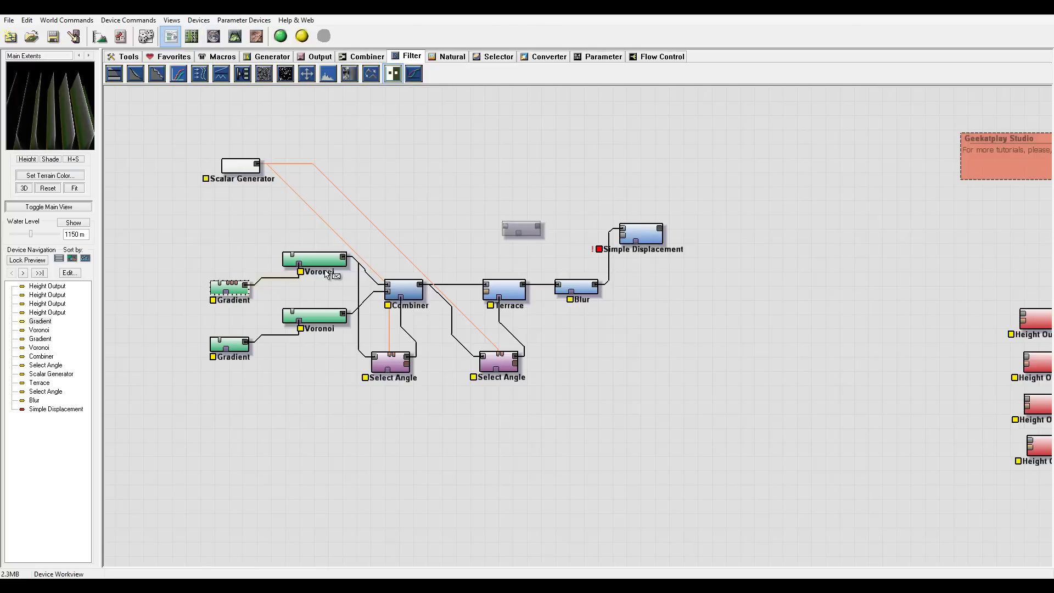
pyautogui.click(512, 231)
pyautogui.rightClick(516, 180)
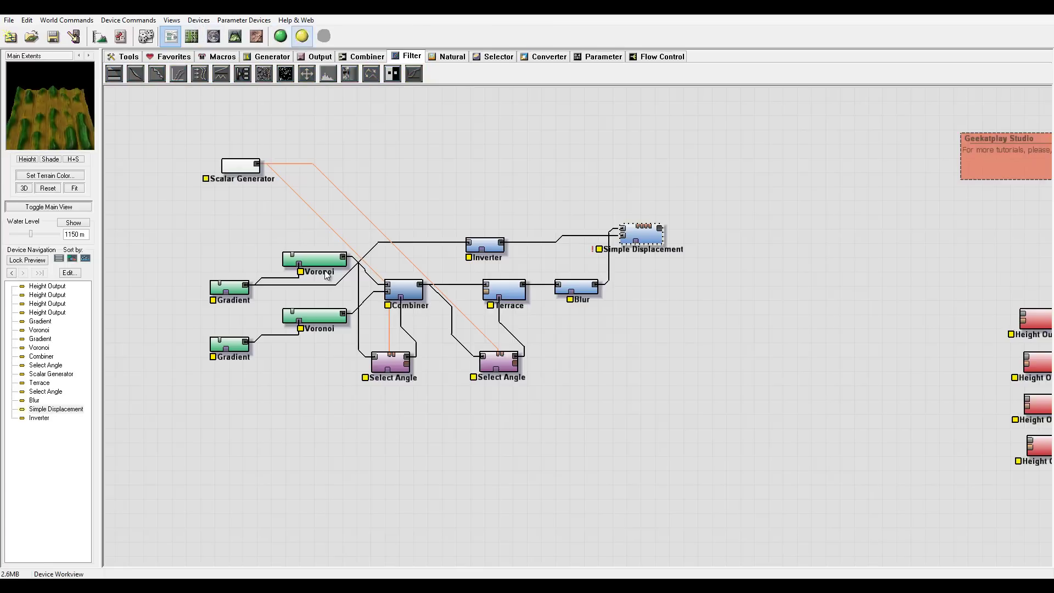
# Examine the displaced terrain in 3D and review the Simple Displacement's direction and strength settings.
pyautogui.press('F8')
pyautogui.scroll(5, 325, 271)
pyautogui.scroll(-4, 325, 270)
pyautogui.moveTo(325, 271); pyautogui.dragTo(324, 271)
pyautogui.press('F5')
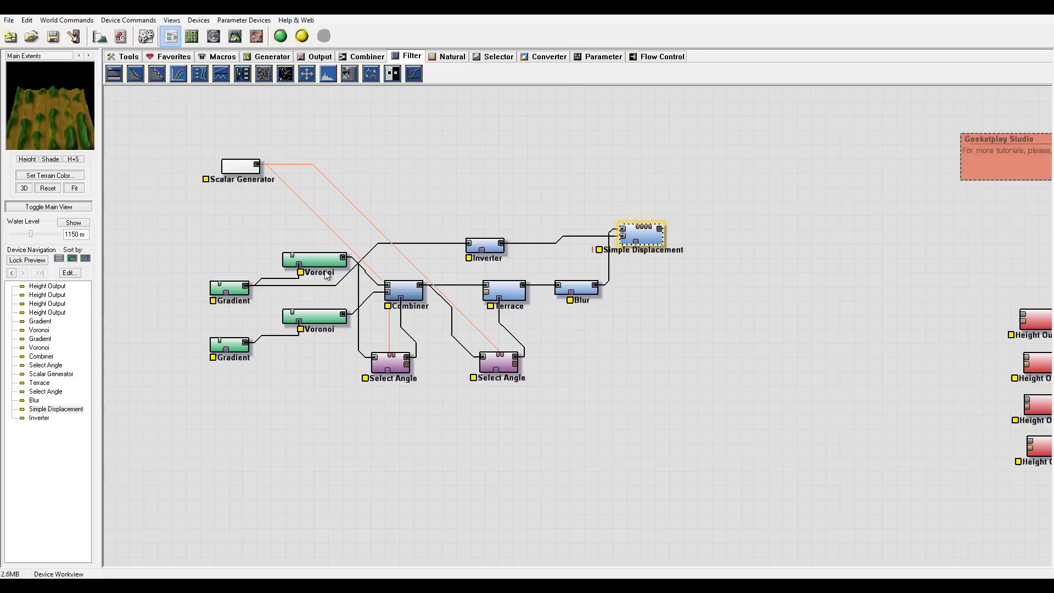
pyautogui.doubleClick(641, 235)
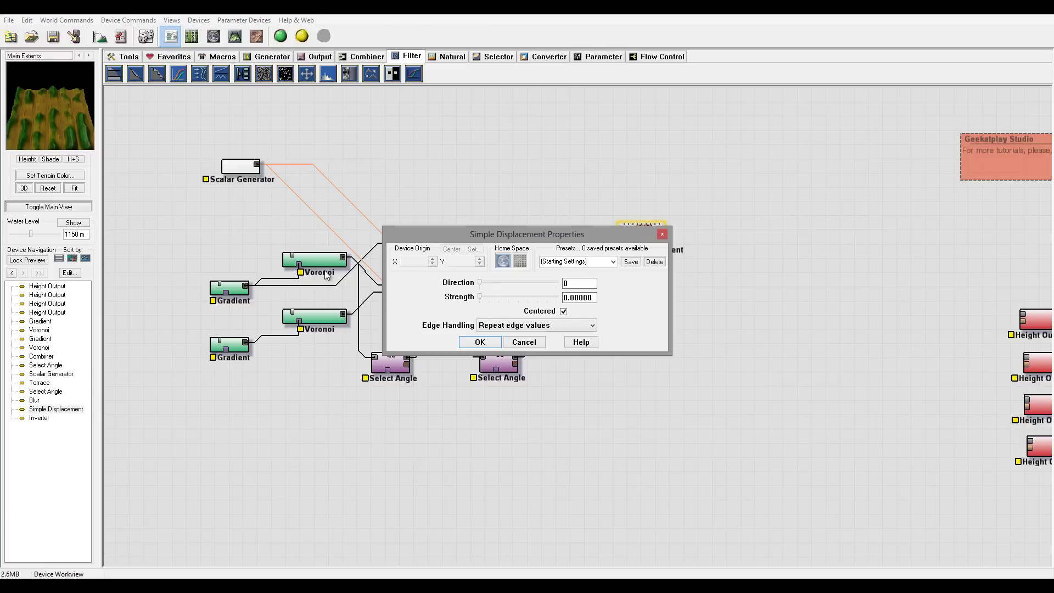
pyautogui.click(480, 342)
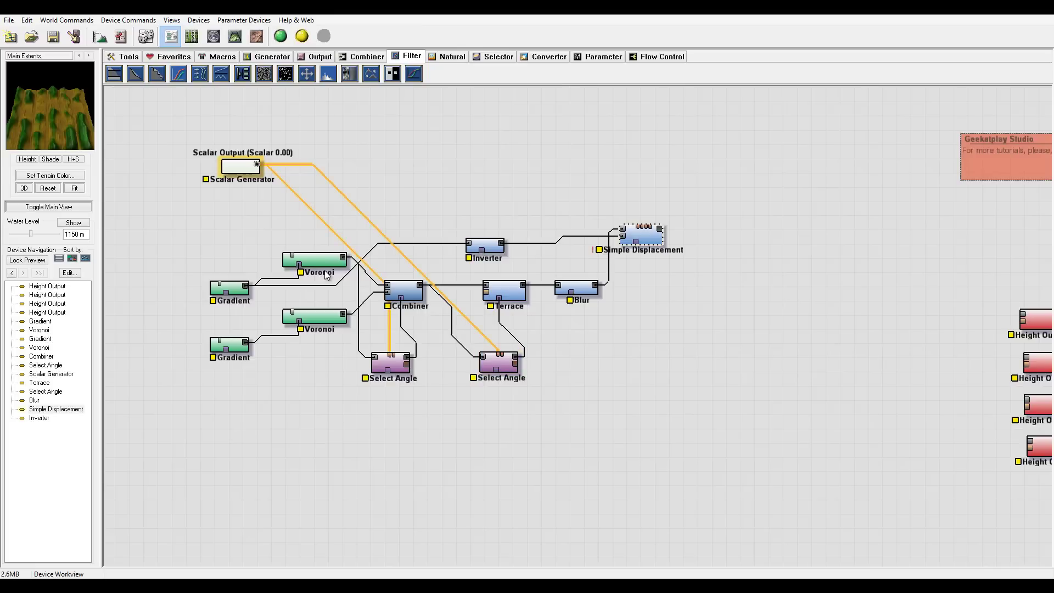
# Connect the Scalar Generator's output to the Simple Displacement's direction parameter and preview the resulting terrain in 3D.
pyautogui.moveTo(256, 164)
pyautogui.mouseDown()
pyautogui.moveTo(413, 156)
pyautogui.moveTo(601, 203)
pyautogui.moveTo(638, 226)
pyautogui.mouseUp()
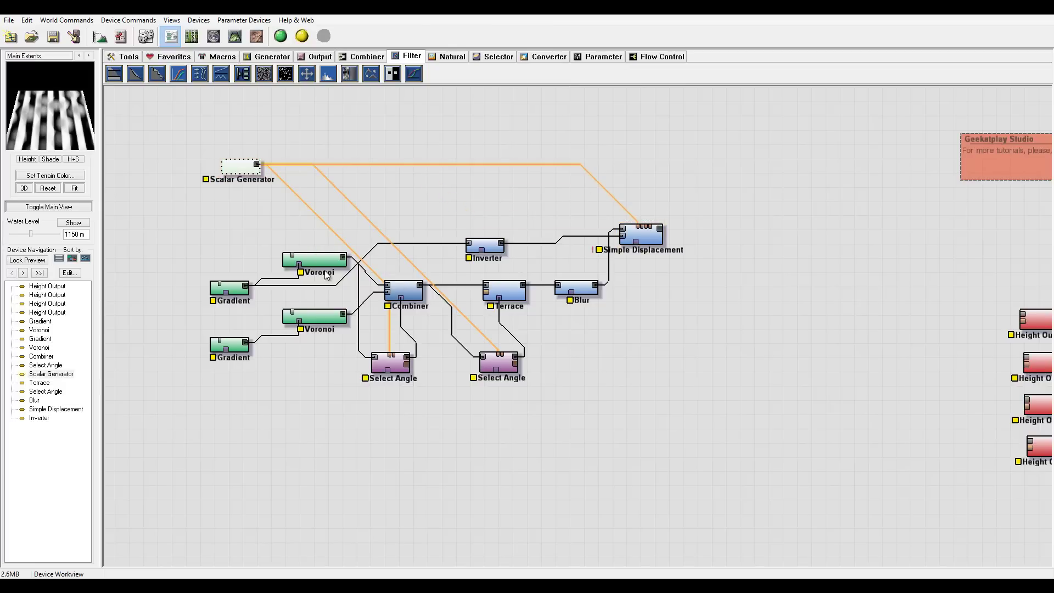
pyautogui.click(642, 236)
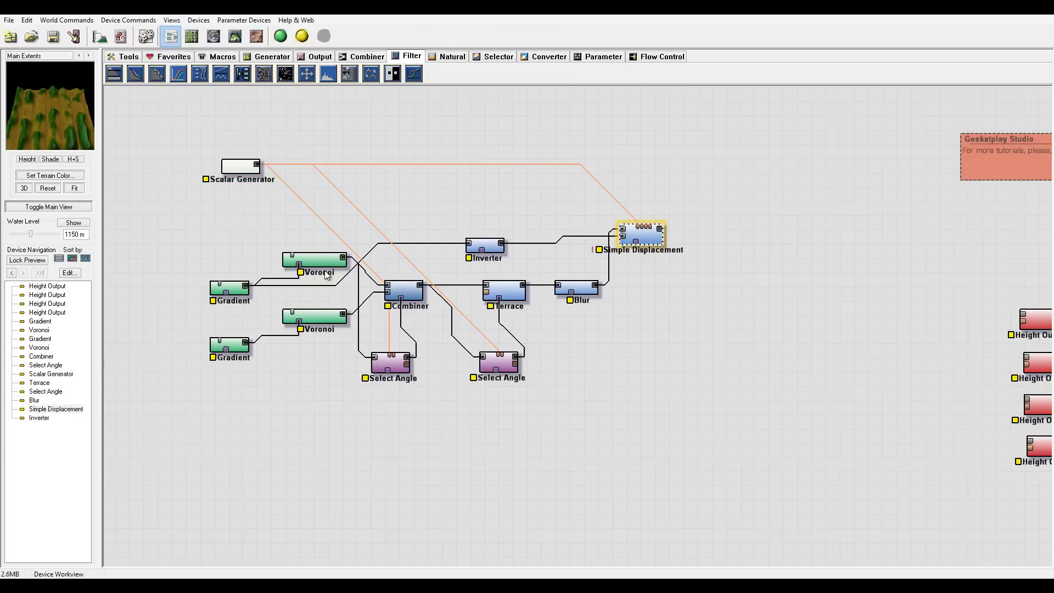
pyautogui.click(235, 37)
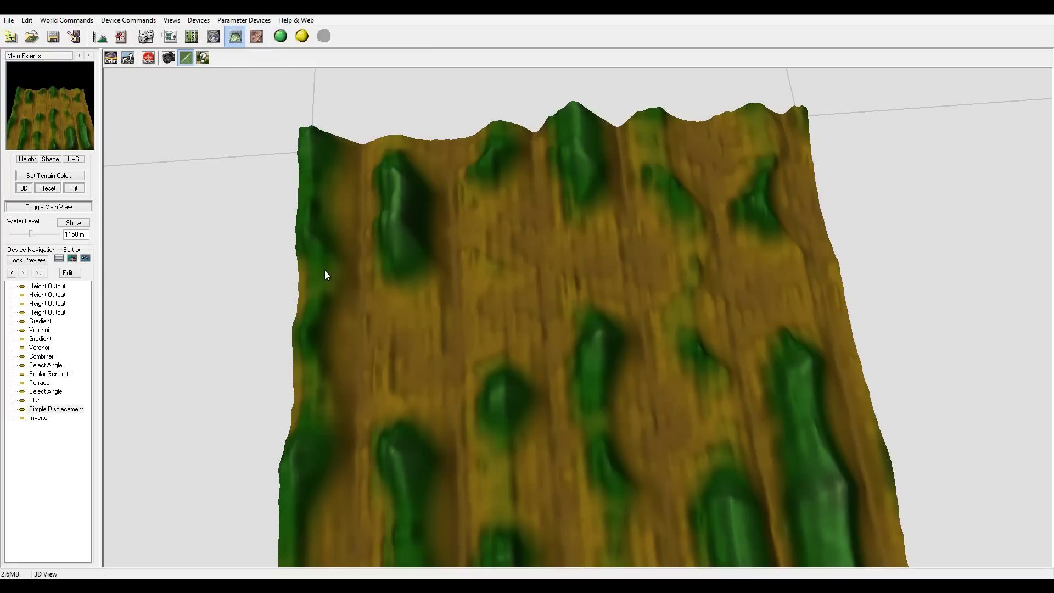
pyautogui.scroll(5, 325, 274)
pyautogui.scroll(-5, 324, 275)
pyautogui.moveTo(324, 274); pyautogui.dragTo(325, 268)
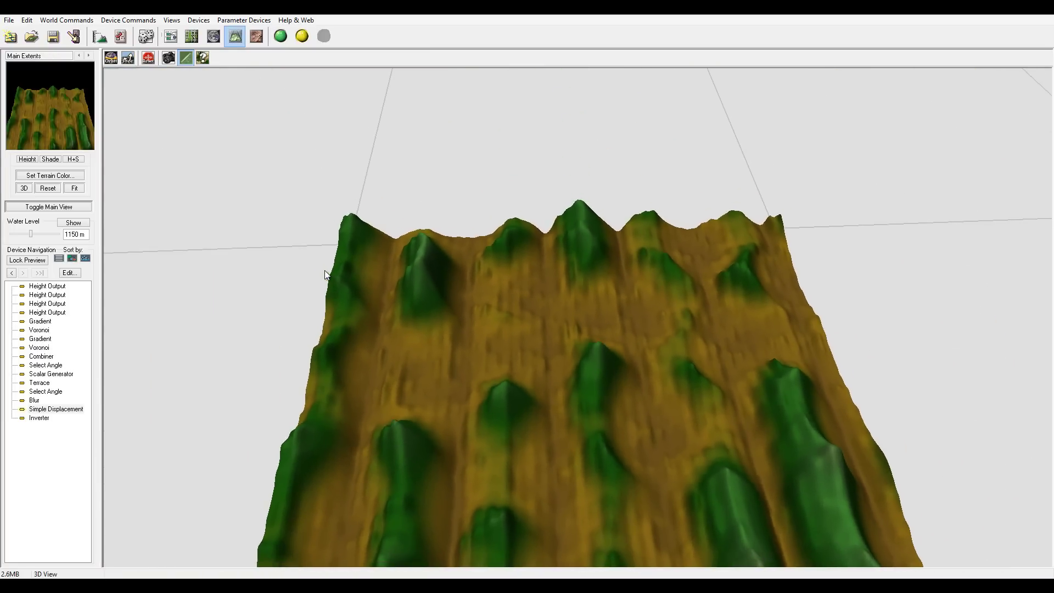
# Check in the Simple Displacement's properties how direction and strength are set, without changing them.
pyautogui.click(171, 36)
pyautogui.press('Return')
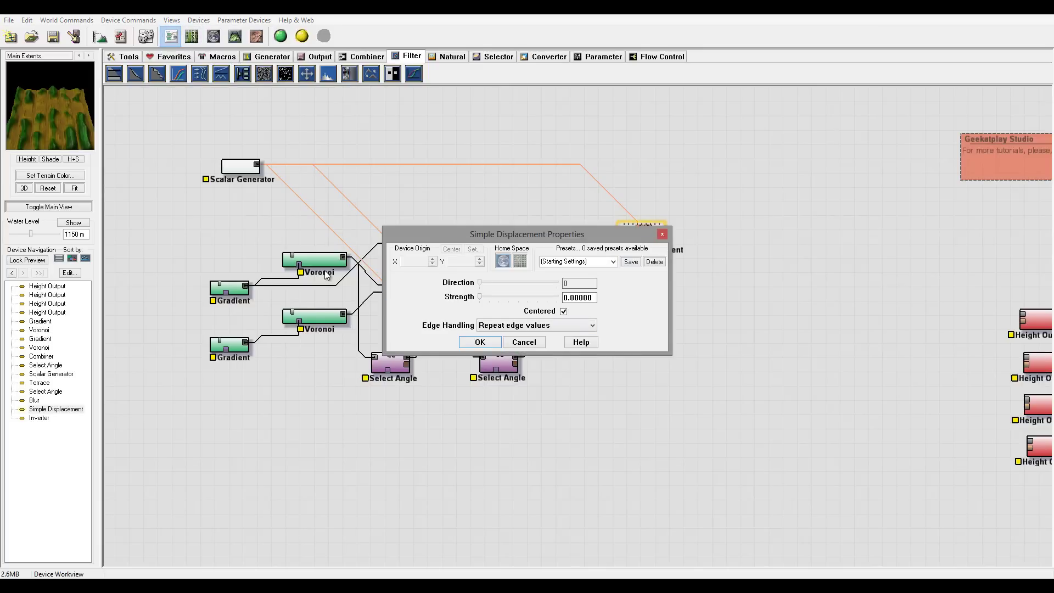
pyautogui.moveTo(479, 296)
pyautogui.mouseDown()
pyautogui.moveTo(506, 296)
pyautogui.moveTo(479, 296)
pyautogui.mouseUp()
pyautogui.click(523, 342)
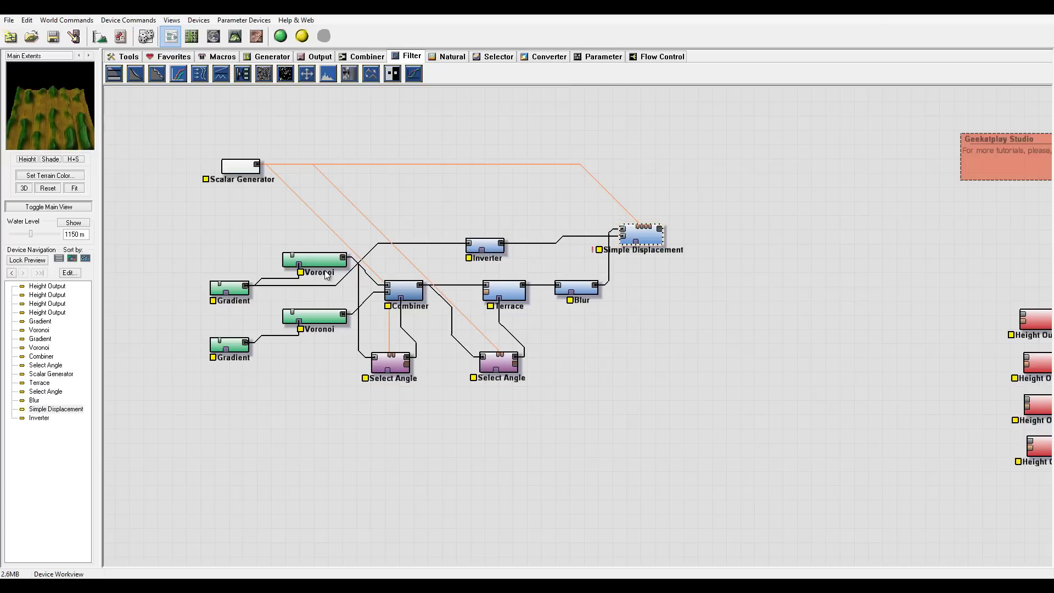
# Insert a Scalar Arithmetic device into the connection between the Scalar Generator and the Simple Displacement.
pyautogui.click(599, 56)
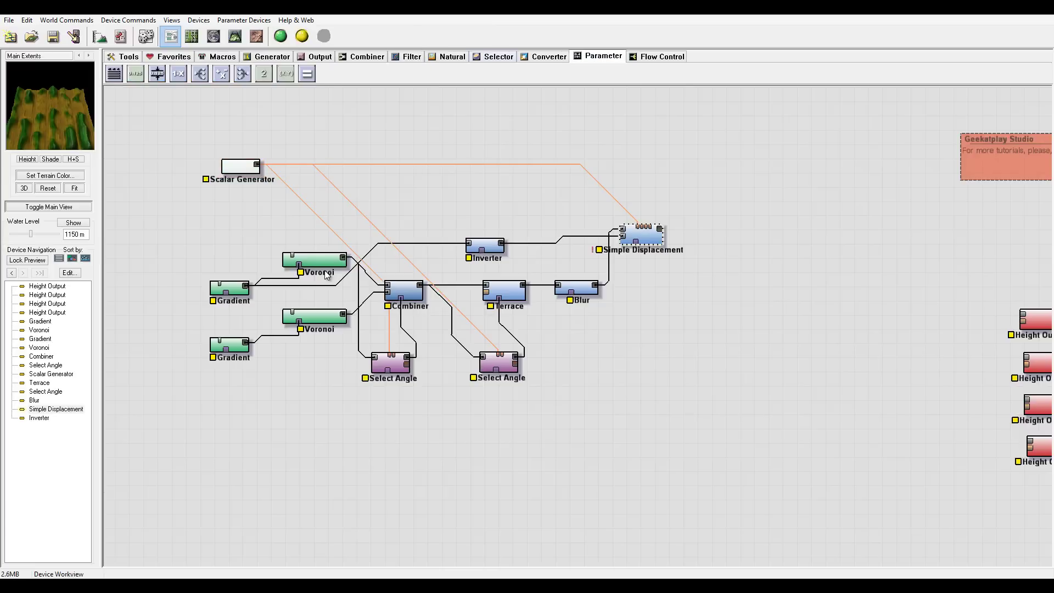
pyautogui.click(221, 73)
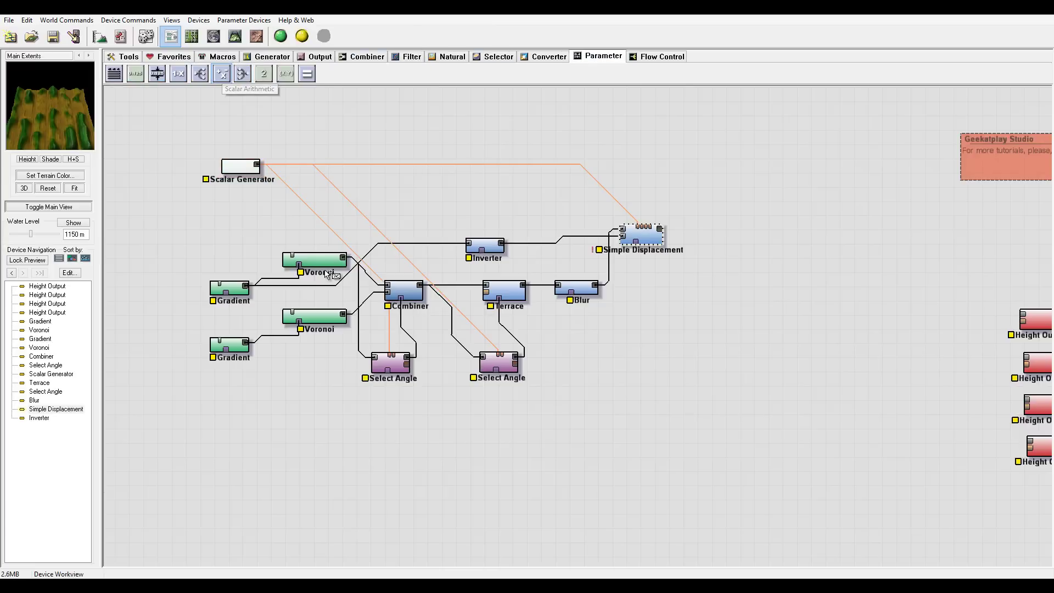
pyautogui.click(523, 174)
pyautogui.rightClick(553, 106)
pyautogui.moveTo(257, 164)
pyautogui.mouseDown()
pyautogui.moveTo(604, 181)
pyautogui.moveTo(623, 227)
pyautogui.moveTo(638, 226)
pyautogui.mouseUp()
pyautogui.moveTo(523, 175)
pyautogui.mouseDown()
pyautogui.moveTo(547, 169)
pyautogui.moveTo(548, 154)
pyautogui.moveTo(554, 167)
pyautogui.mouseUp()
pyautogui.click(641, 233)
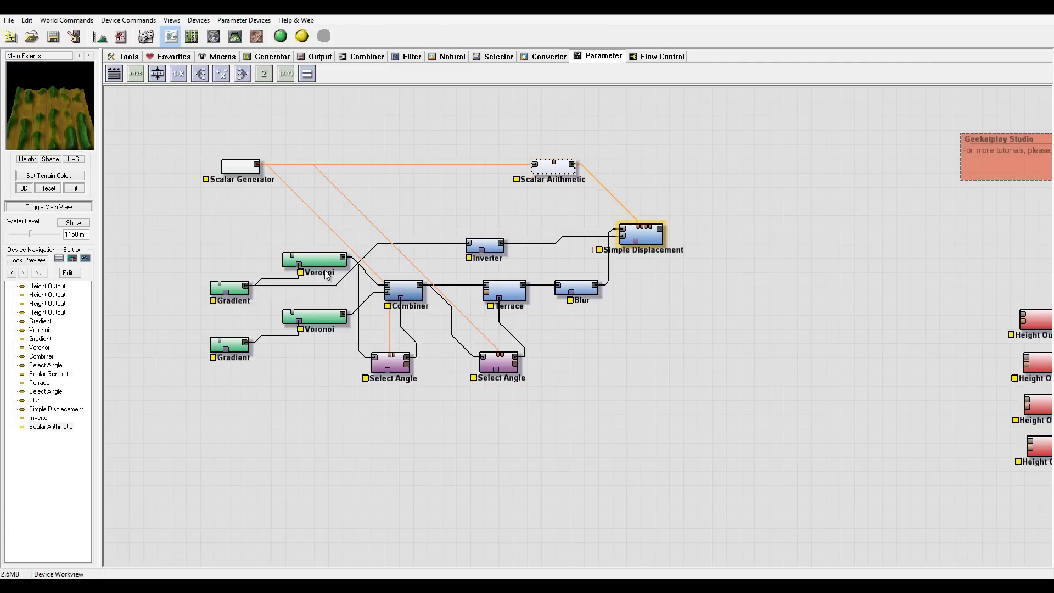
# Try Simple Displacement strengths of 0.07813 and 0.45313.
pyautogui.doubleClick(641, 234)
pyautogui.moveTo(479, 297)
pyautogui.mouseDown()
pyautogui.moveTo(500, 297)
pyautogui.moveTo(486, 297)
pyautogui.mouseUp()
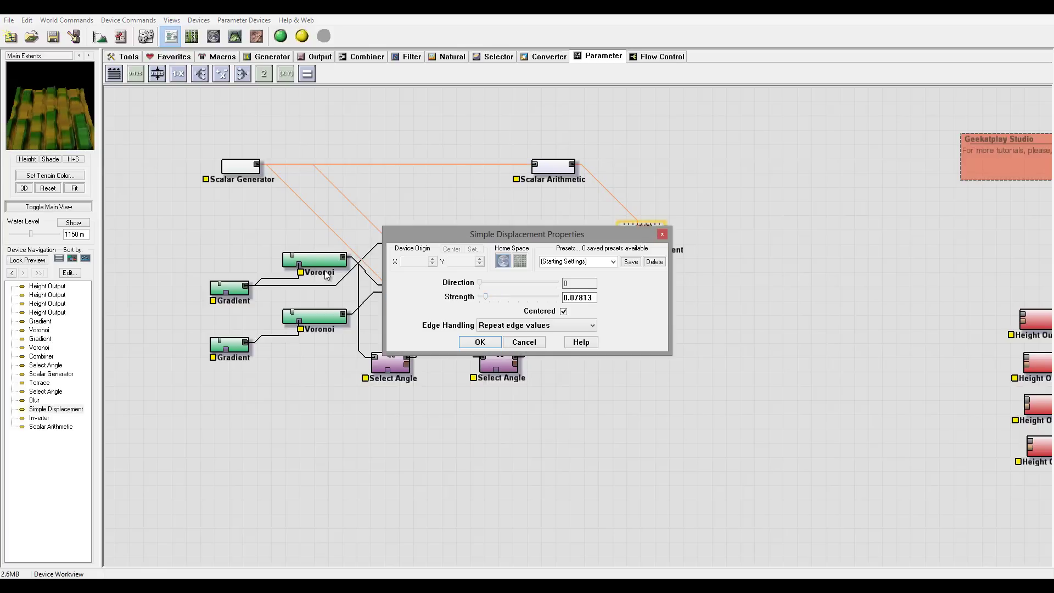
pyautogui.click(479, 342)
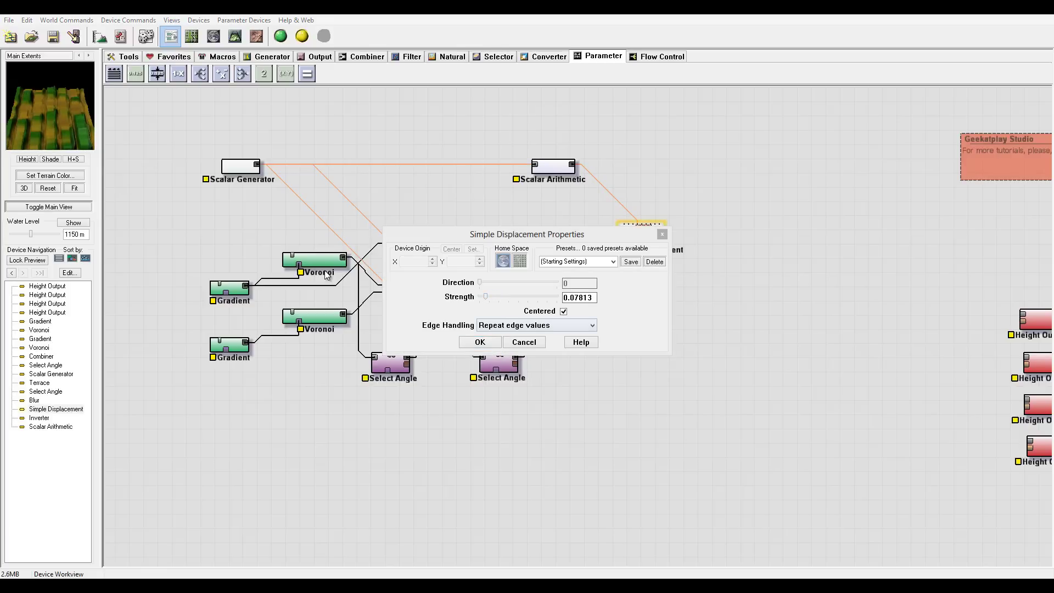
pyautogui.moveTo(485, 297); pyautogui.dragTo(515, 297)
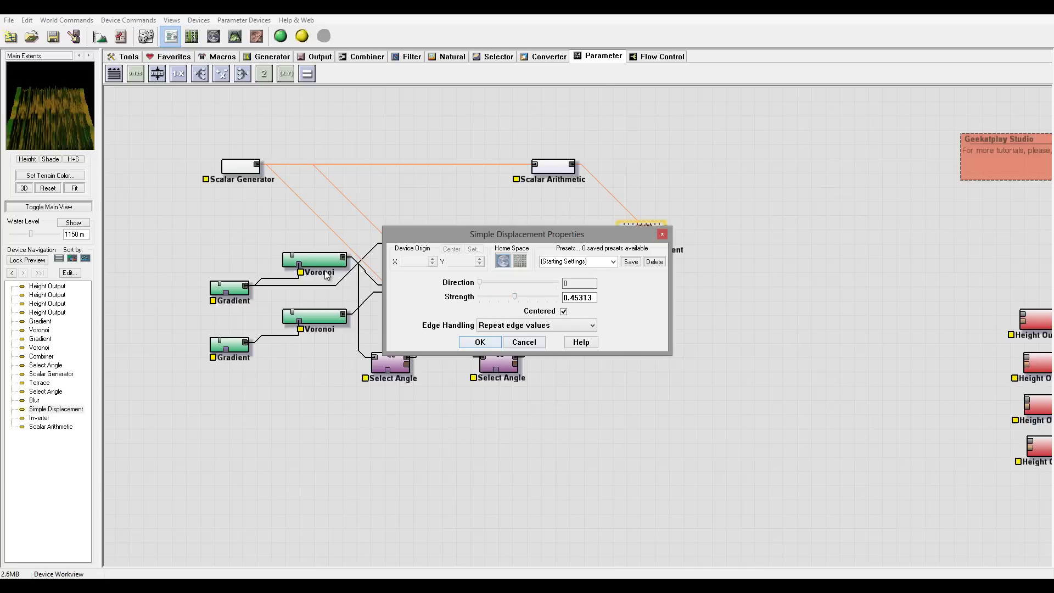
pyautogui.click(480, 342)
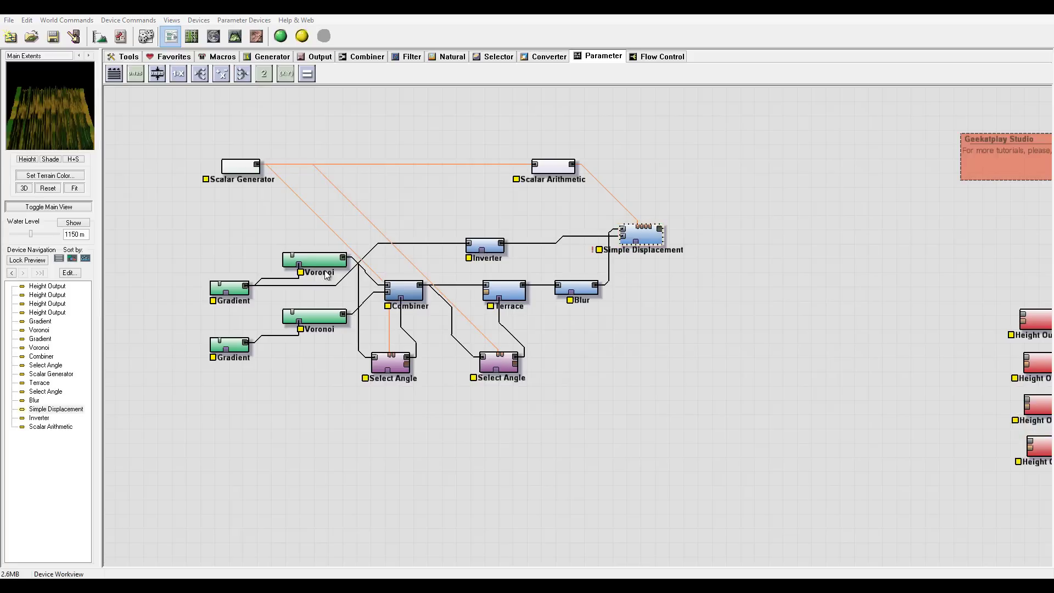
# Reduce the Simple Displacement's strength to 0.07813 and preview the terrain in 3D from a lower angle.
pyautogui.doubleClick(642, 236)
pyautogui.moveTo(514, 296); pyautogui.dragTo(486, 296)
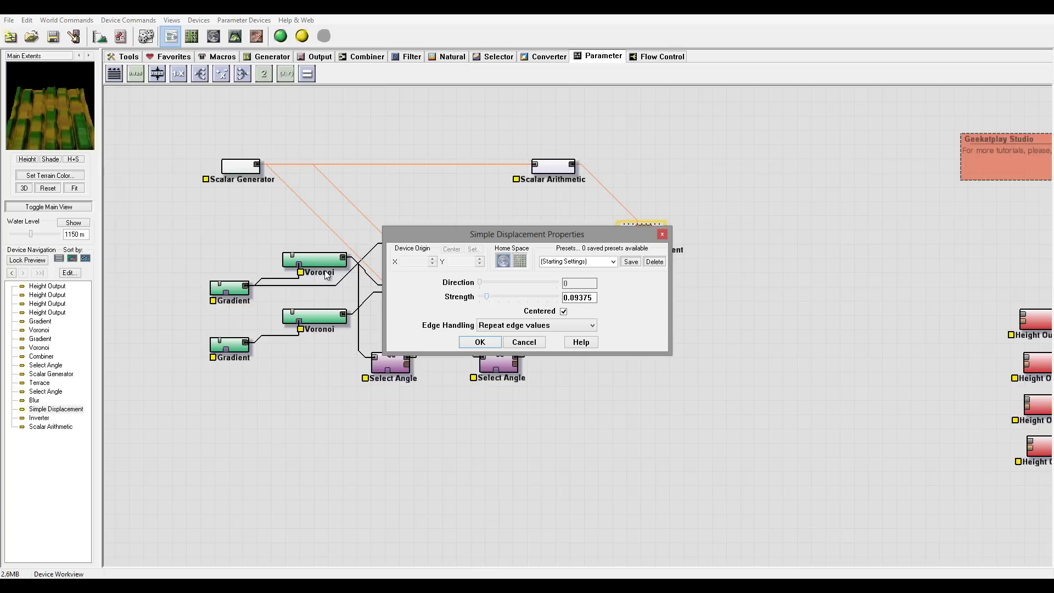
pyautogui.press('Left')
pyautogui.press('Return')
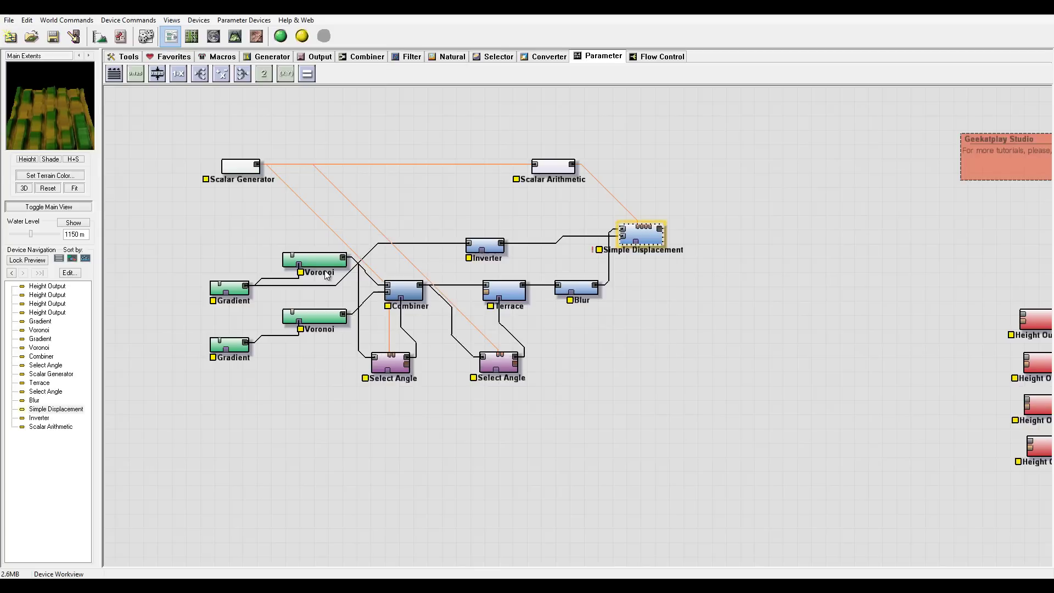
pyautogui.click(235, 36)
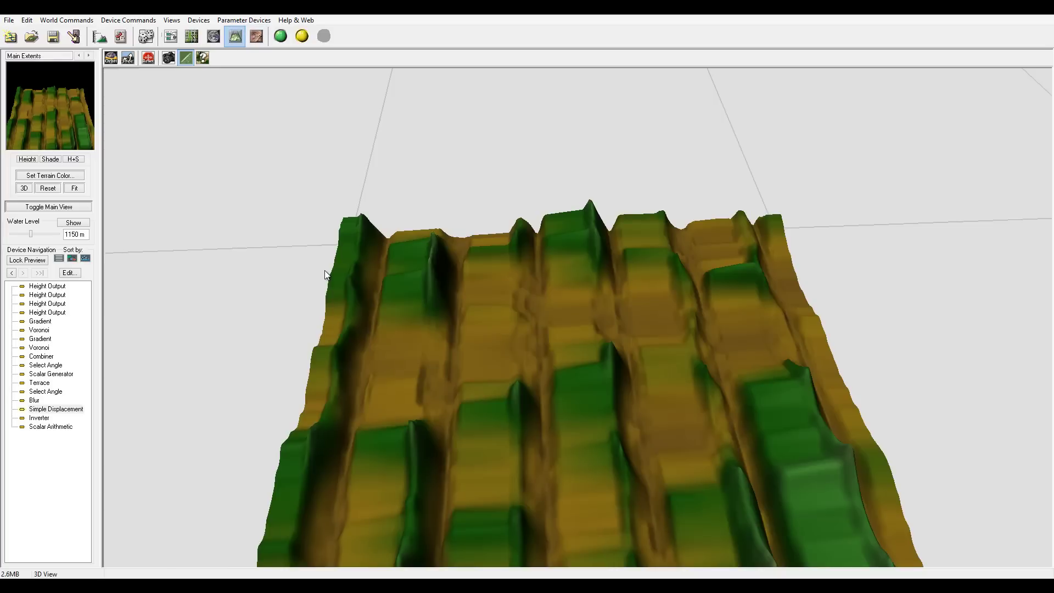
pyautogui.scroll(4, 324, 270)
pyautogui.scroll(-5, 325, 270)
pyautogui.moveTo(325, 270); pyautogui.dragTo(320, 215)
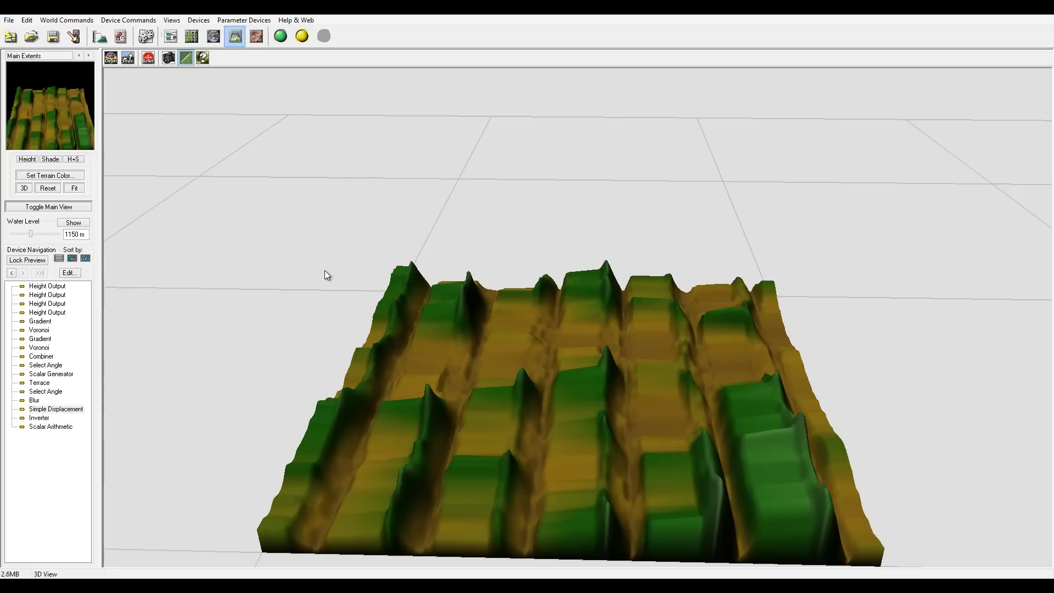
# Set the Scalar Arithmetic amount to 0.42188 with the Add to value operation and preview the terrain in 3D.
pyautogui.press('F2')
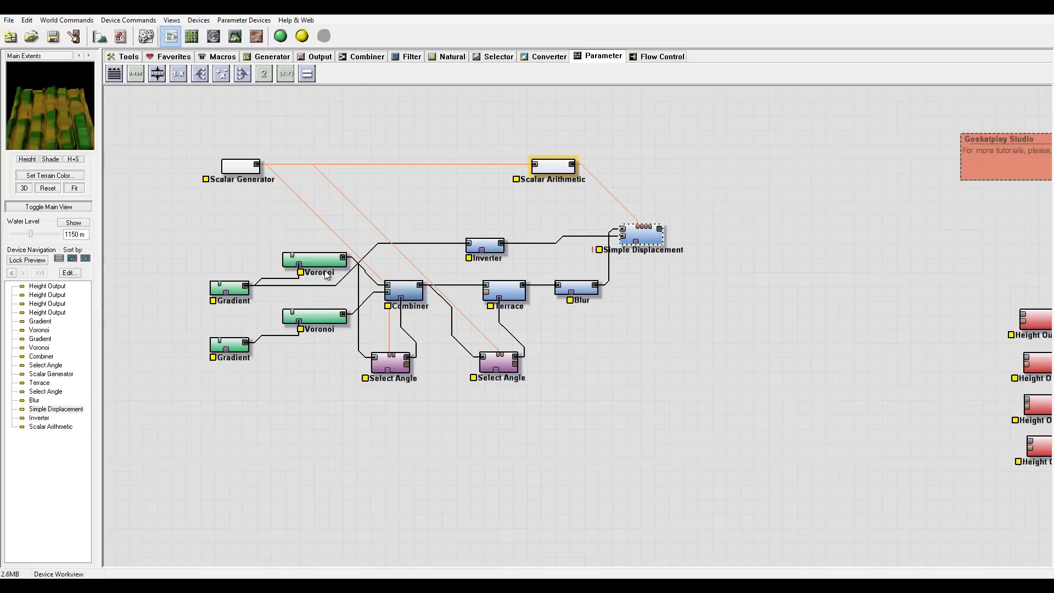
pyautogui.doubleClick(553, 167)
pyautogui.moveTo(479, 296); pyautogui.dragTo(502, 297)
pyautogui.press('Right')
pyautogui.press('Right')
pyautogui.press('Right')
pyautogui.press('Right')
pyautogui.press('Right')
pyautogui.press('Right')
pyautogui.press('Right')
pyautogui.press('Right')
pyautogui.press('Right')
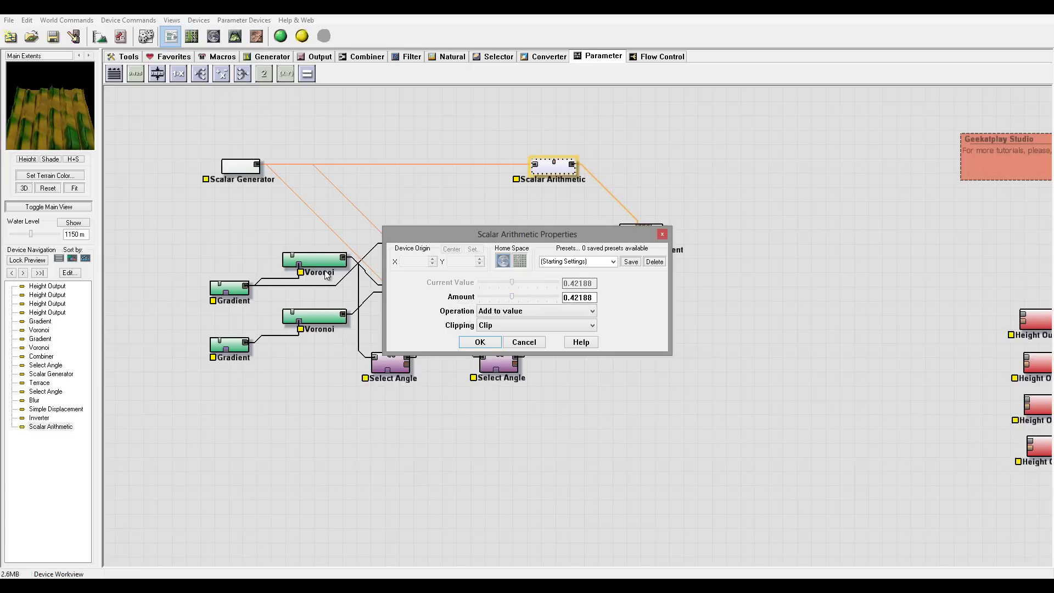
pyautogui.press('Return')
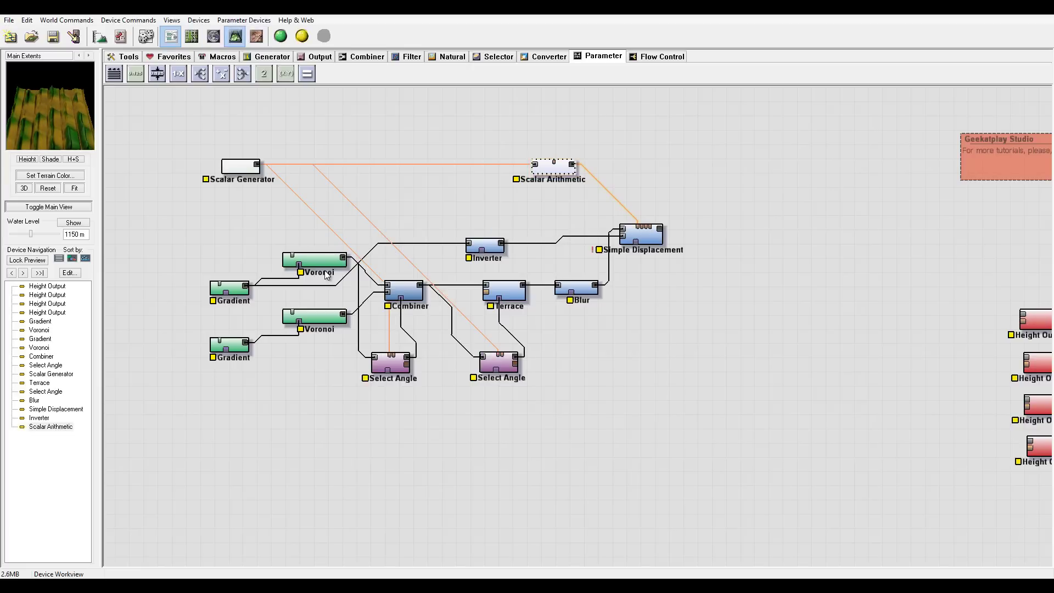
pyautogui.click(235, 36)
pyautogui.moveTo(577, 351)
pyautogui.mouseDown()
pyautogui.moveTo(577, 258)
pyautogui.moveTo(560, 269)
pyautogui.mouseUp()
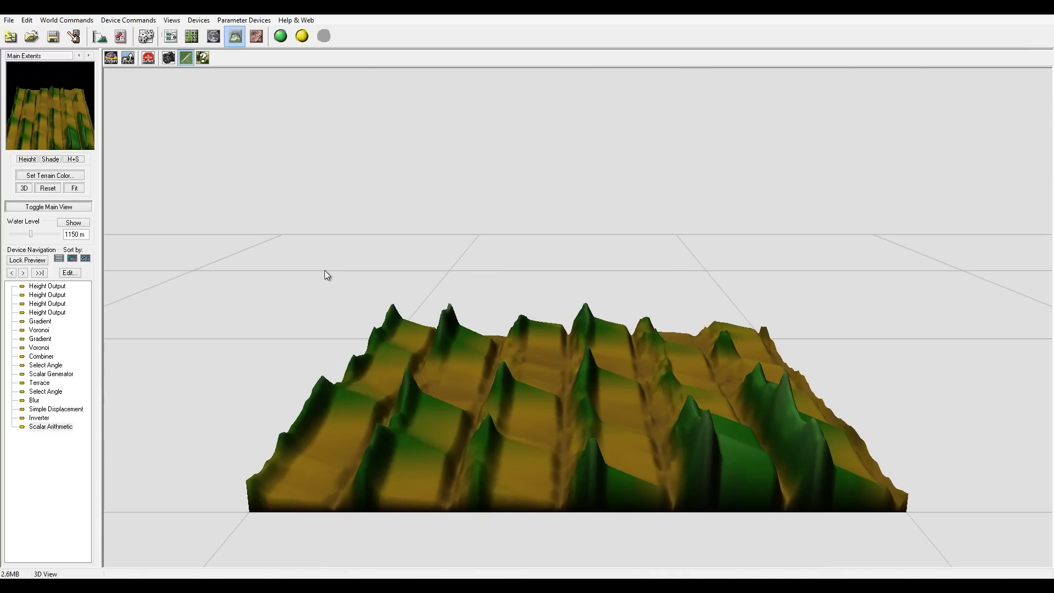
# Set the Simple Displacement's strength to 0.04688 and preview the terrain in 3D.
pyautogui.click(171, 36)
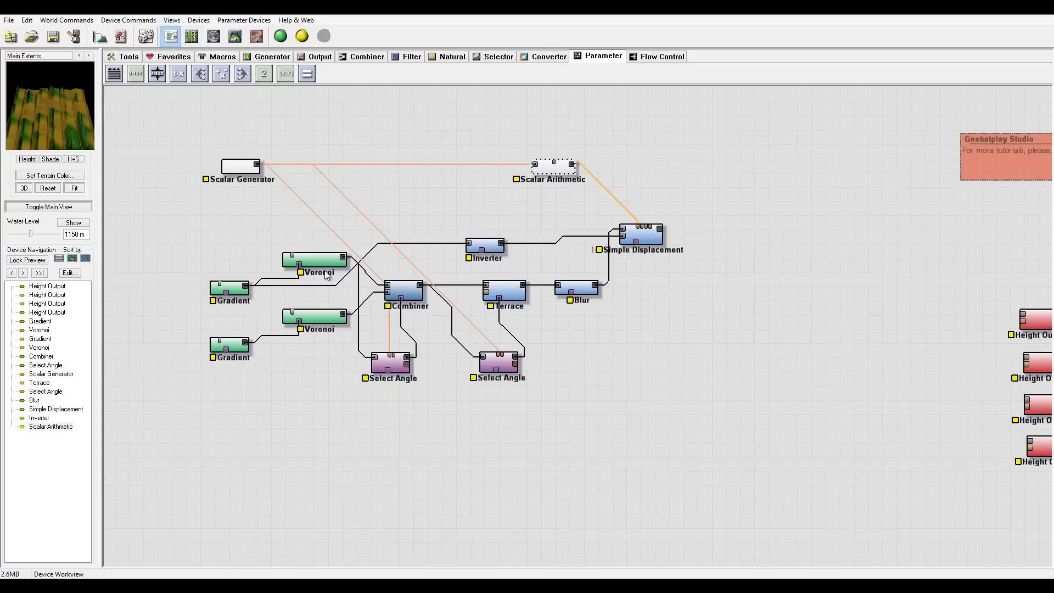
pyautogui.doubleClick(640, 235)
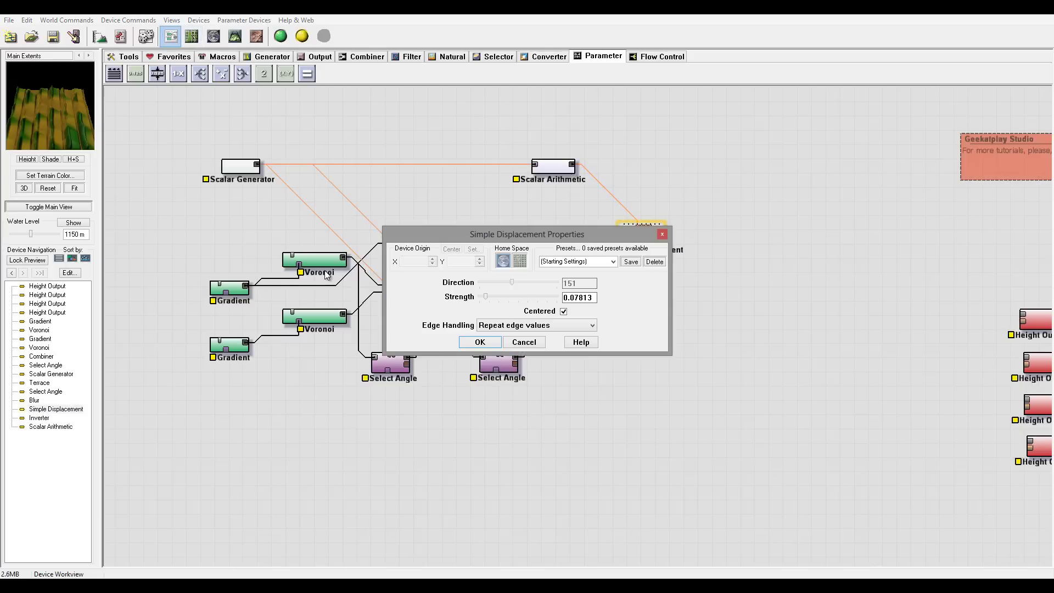
pyautogui.moveTo(486, 297); pyautogui.dragTo(485, 296)
pyautogui.press('Left')
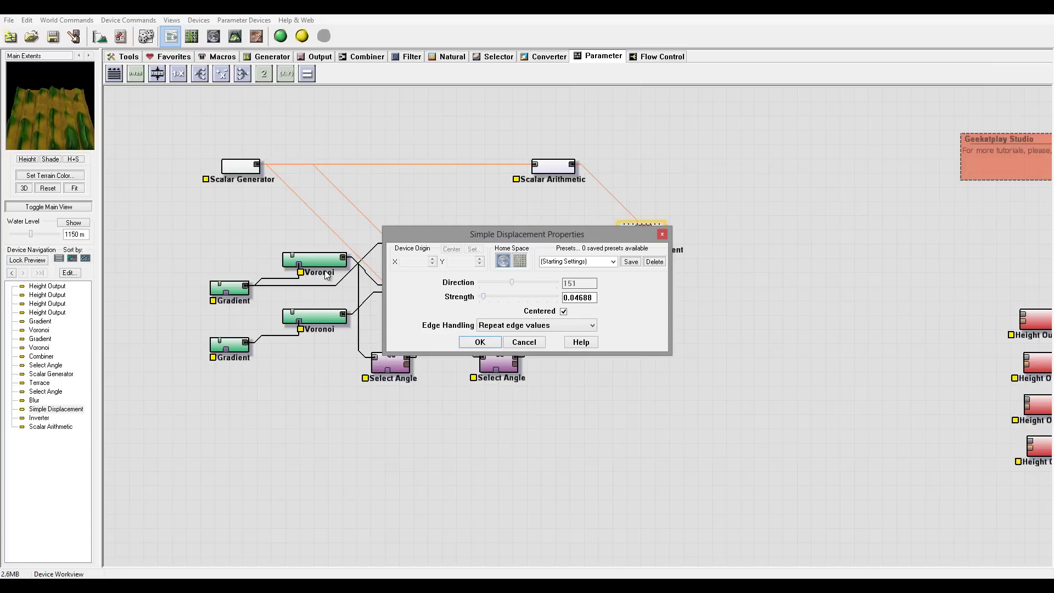
pyautogui.click(480, 342)
pyautogui.click(235, 36)
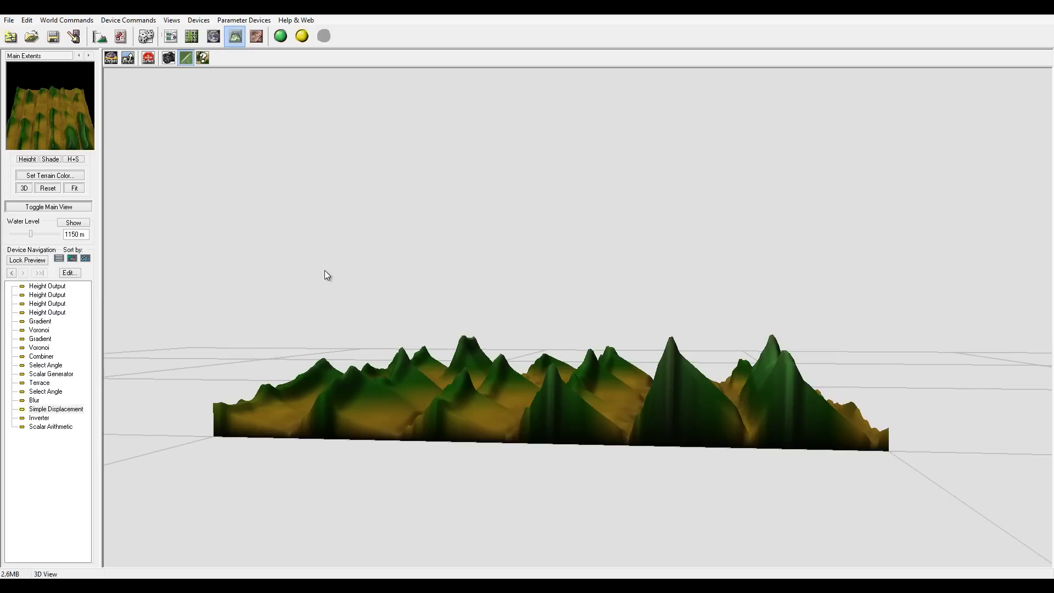
# Add a second Simple Displacement after the first and feed its parameter input from the Scalar Generator.
pyautogui.click(171, 37)
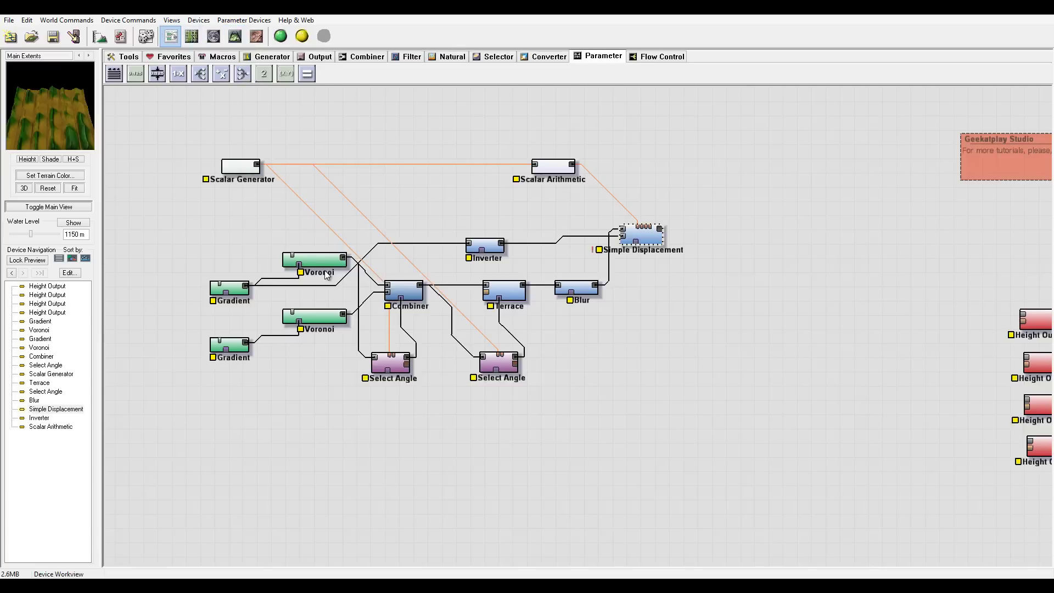
pyautogui.moveTo(325, 270); pyautogui.dragTo(305, 271)
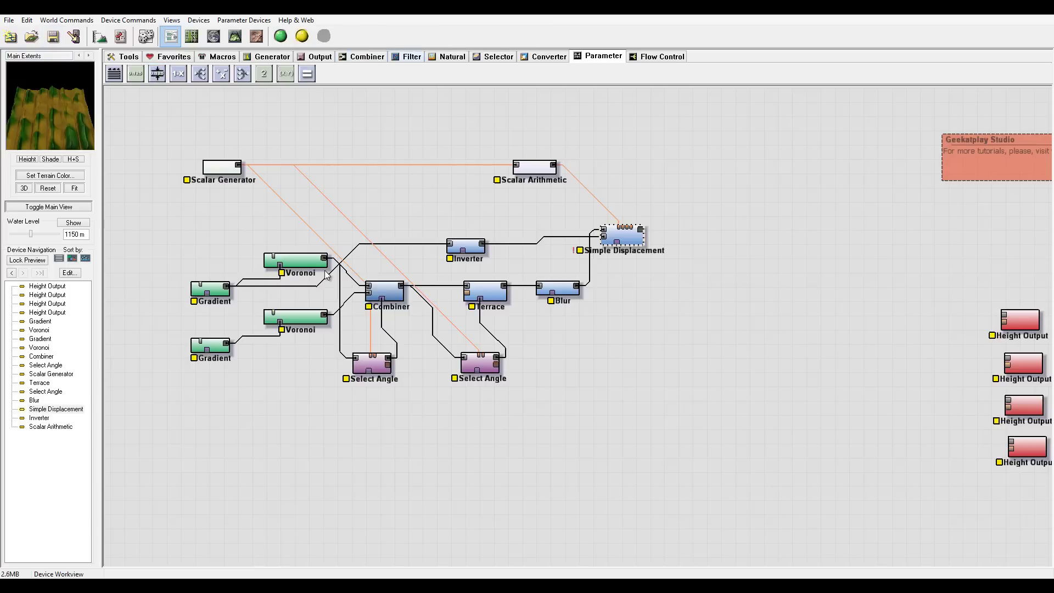
pyautogui.click(407, 57)
pyautogui.click(200, 74)
pyautogui.click(697, 237)
pyautogui.click(328, 274)
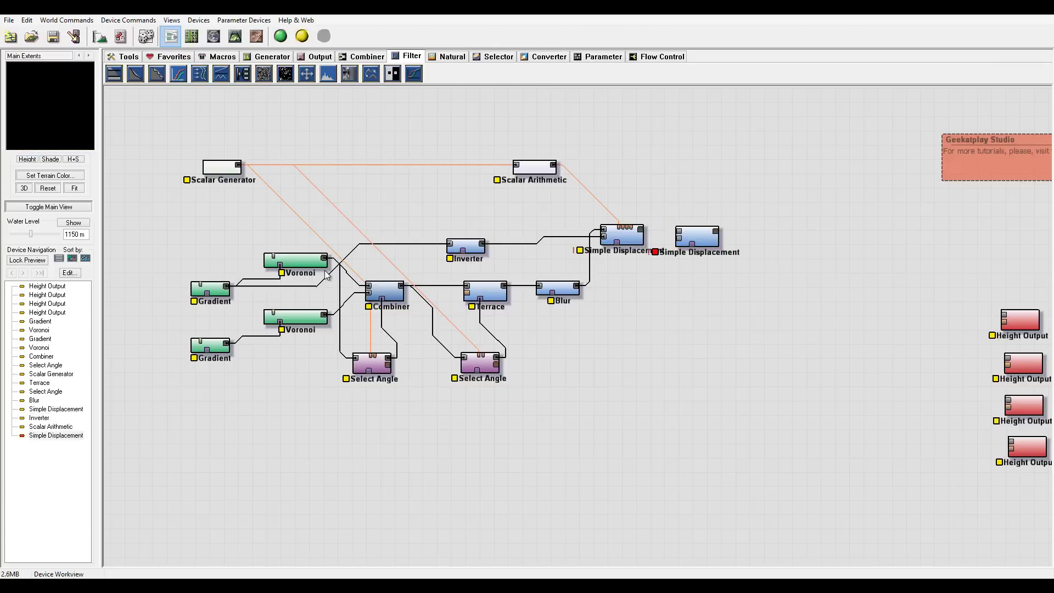
pyautogui.moveTo(697, 236)
pyautogui.mouseDown()
pyautogui.moveTo(640, 229)
pyautogui.moveTo(707, 236)
pyautogui.moveTo(411, 170)
pyautogui.moveTo(238, 165)
pyautogui.mouseUp()
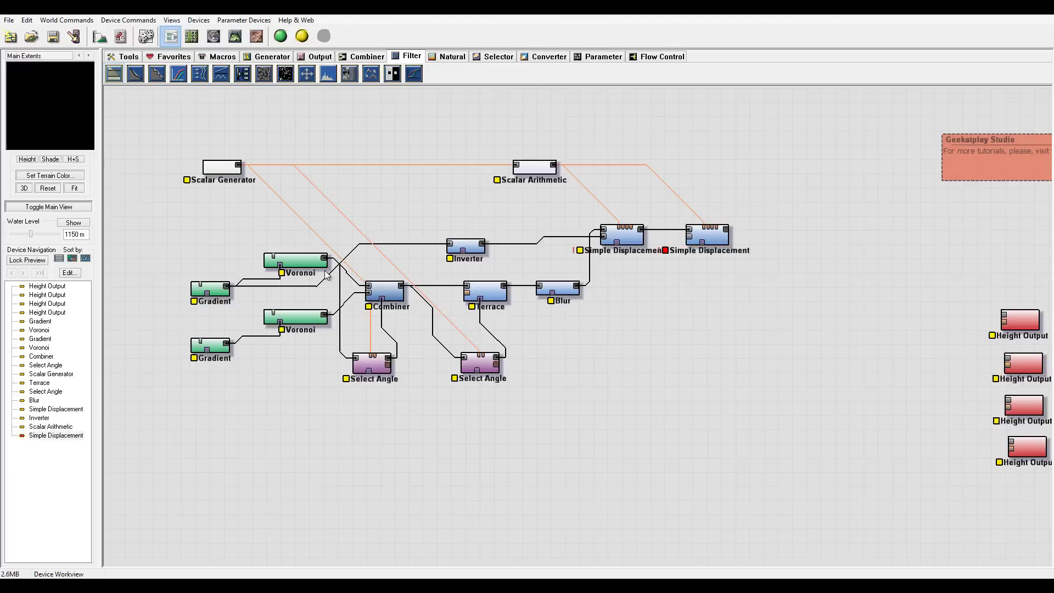
# Add an Advanced Perlin generator below the displacement devices and connect its output to the second Simple Displacement's lower input.
pyautogui.click(267, 56)
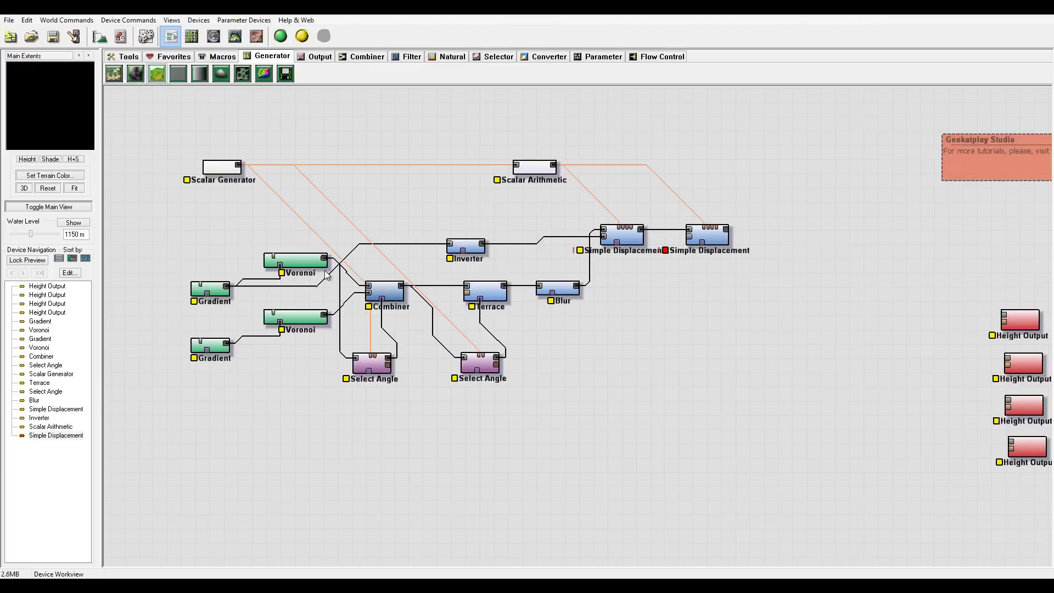
pyautogui.click(157, 73)
pyautogui.click(607, 369)
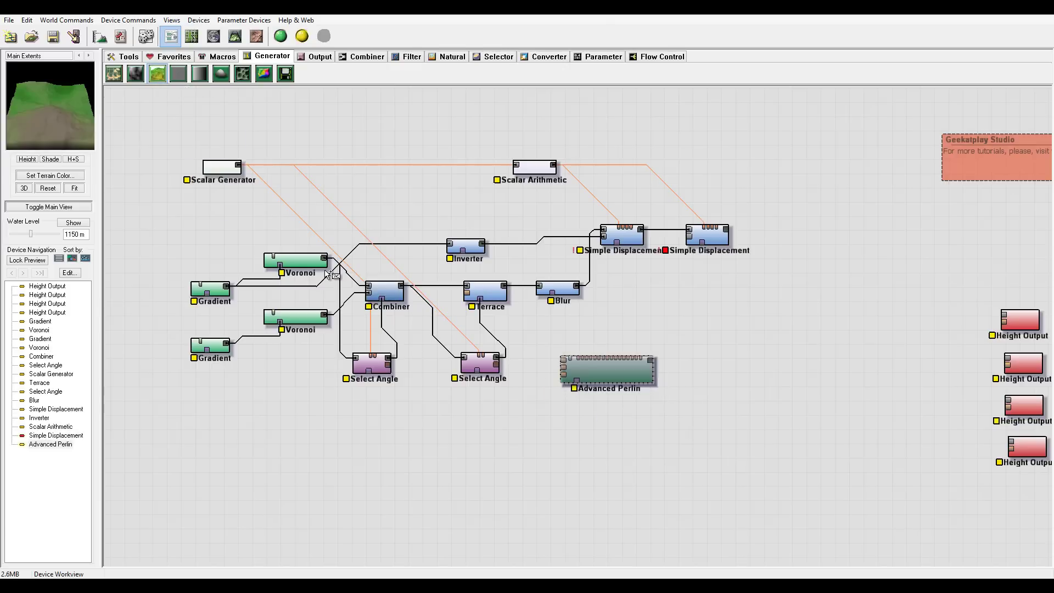
pyautogui.rightClick(701, 333)
pyautogui.doubleClick(608, 369)
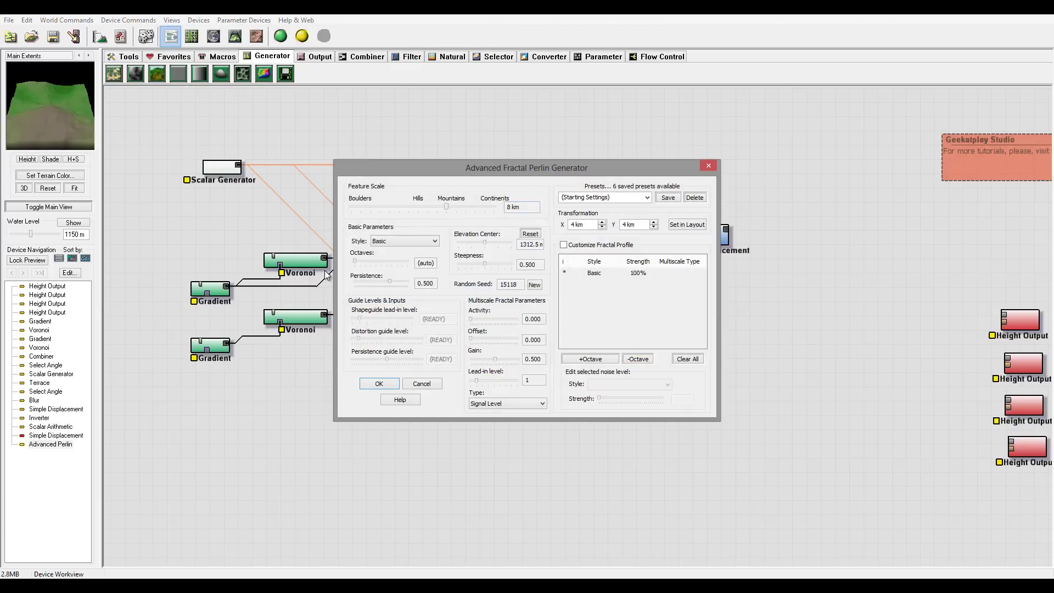
pyautogui.click(708, 165)
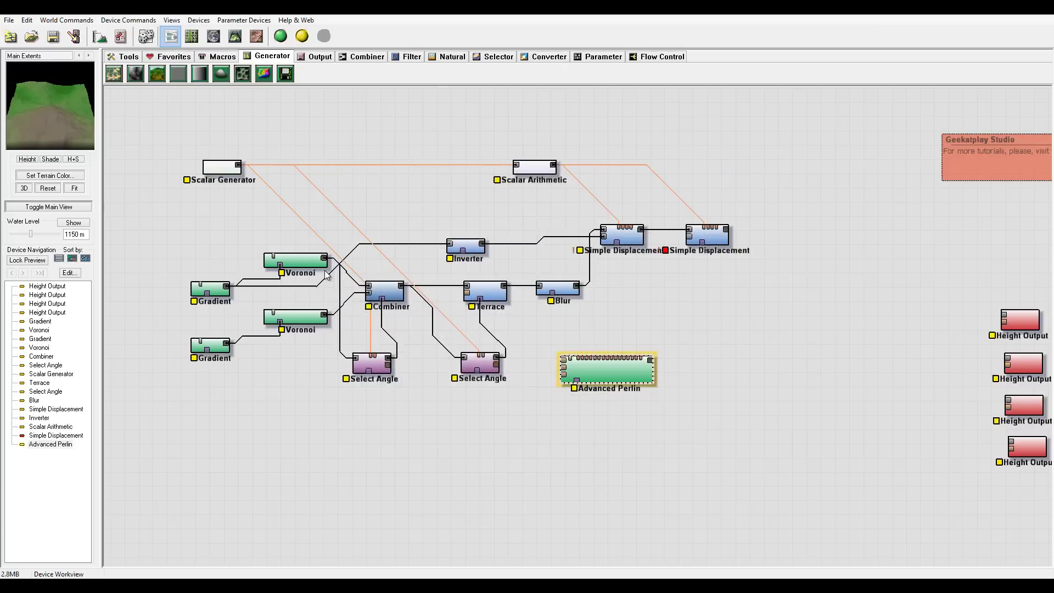
pyautogui.click(650, 360)
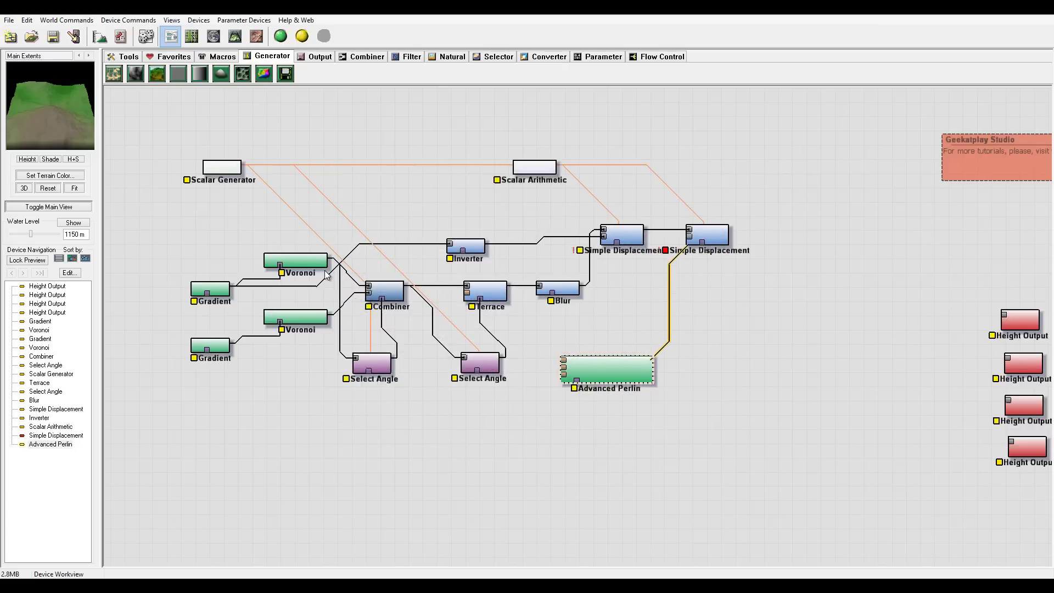
pyautogui.click(689, 237)
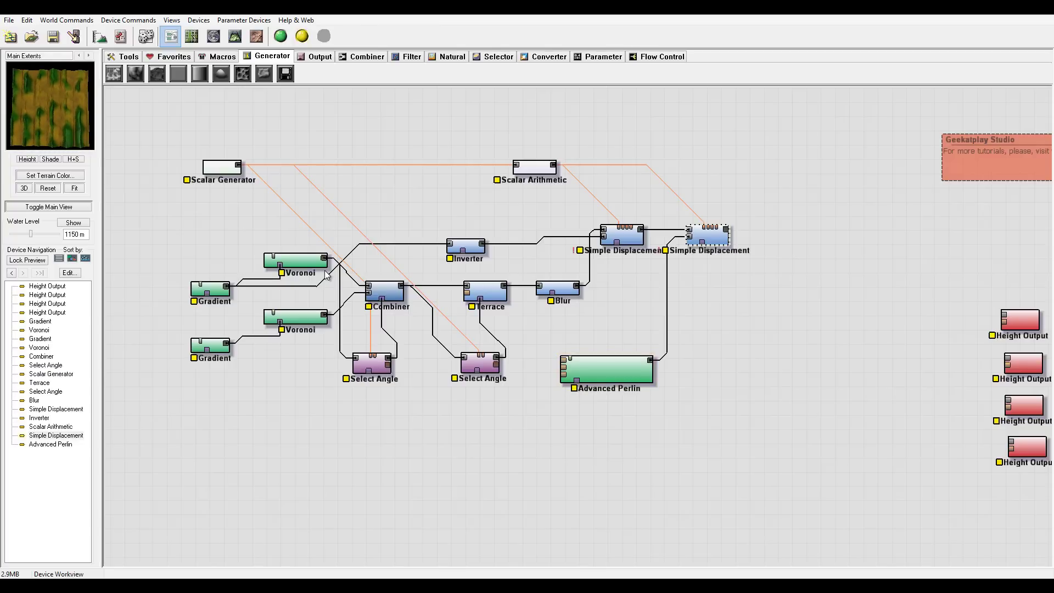
# Lock the preview on the second Simple Displacement and set the Advanced Perlin generator's style to Billowy.
pyautogui.rightClick(715, 236)
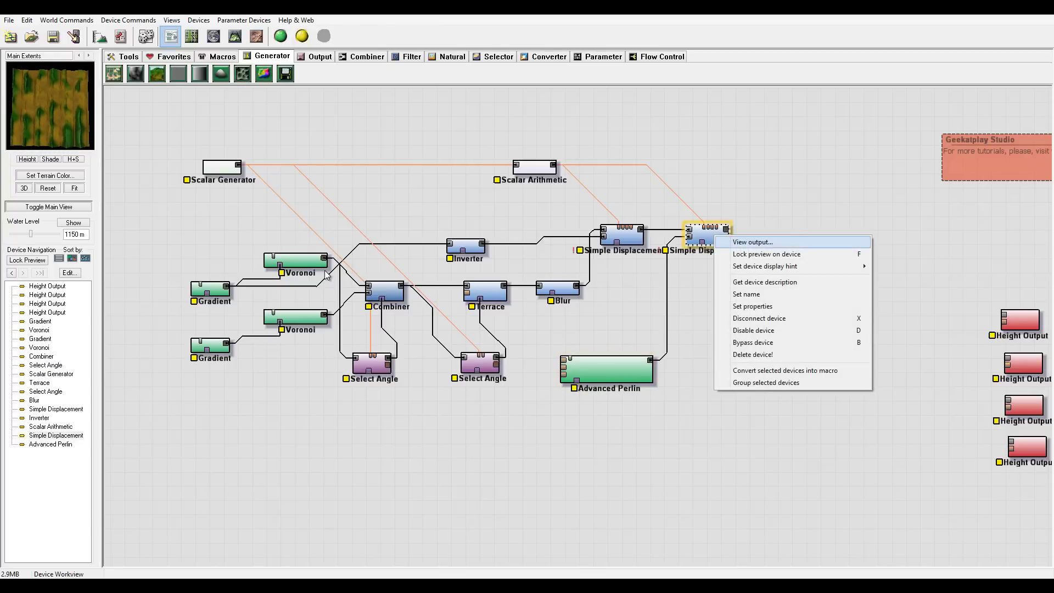
pyautogui.click(766, 254)
pyautogui.doubleClick(607, 370)
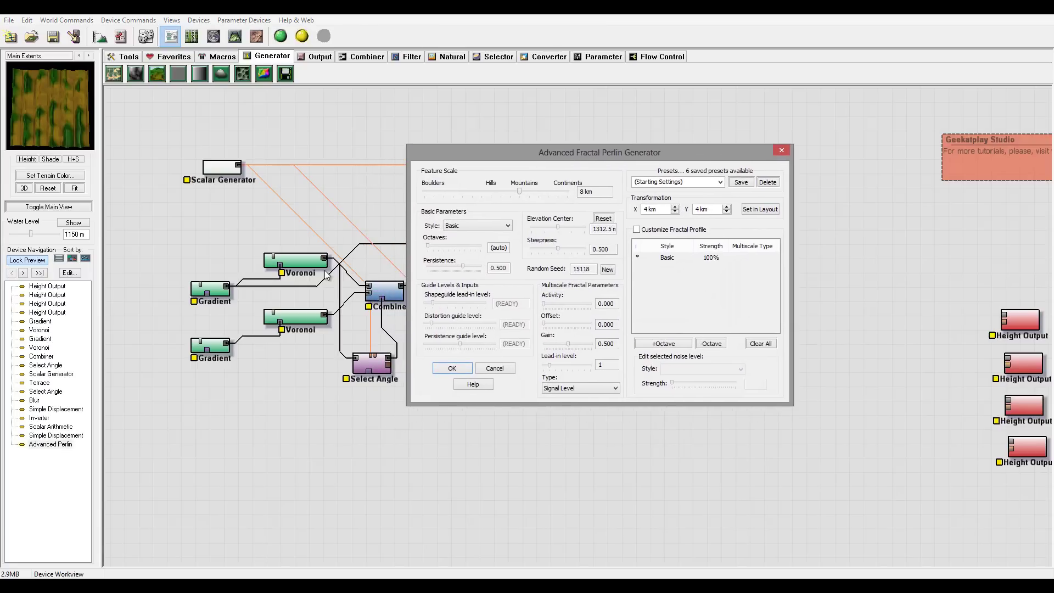
pyautogui.hotkey('alt', 'Down')
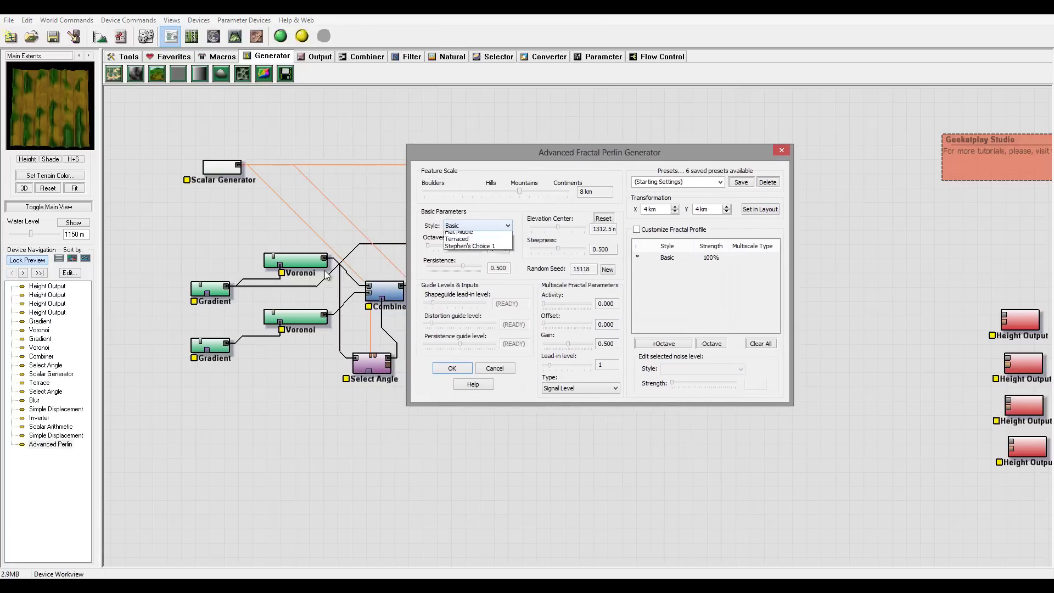
pyautogui.press('Down')
pyautogui.press('Return')
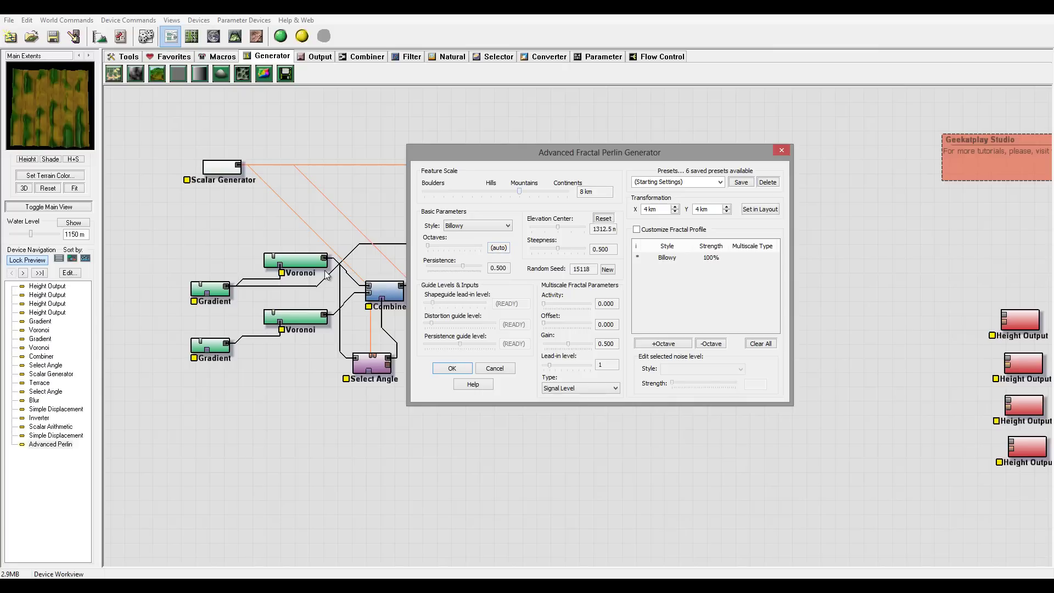
# Reduce the Advanced Perlin generator's feature scale to 1.68179 km and apply the settings.
pyautogui.press('Left')
pyautogui.press('Left')
pyautogui.press('Left')
pyautogui.press('Left')
pyautogui.moveTo(600, 152); pyautogui.dragTo(690, 254)
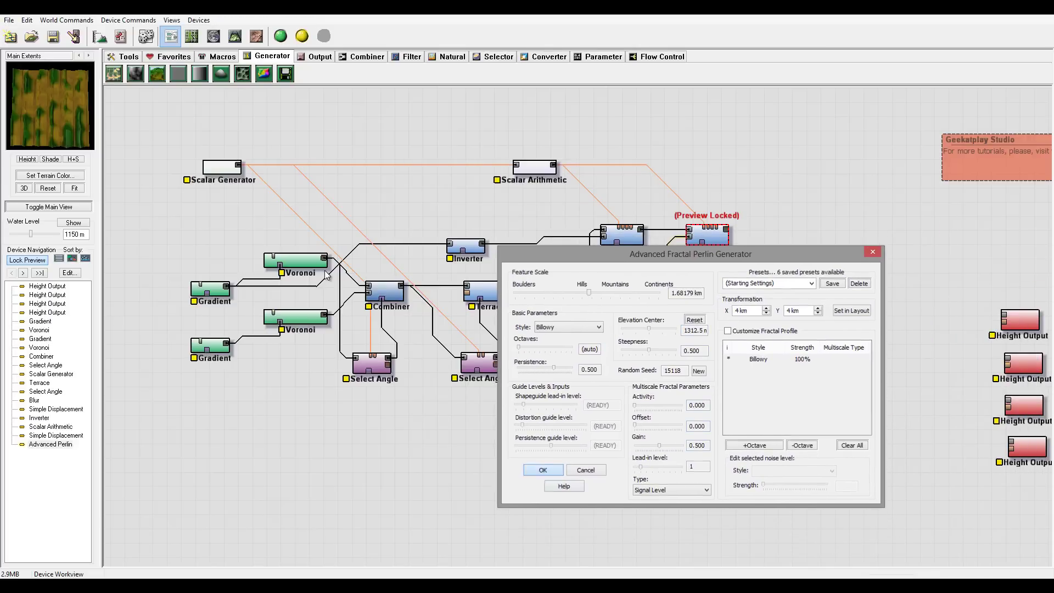
pyautogui.press('Return')
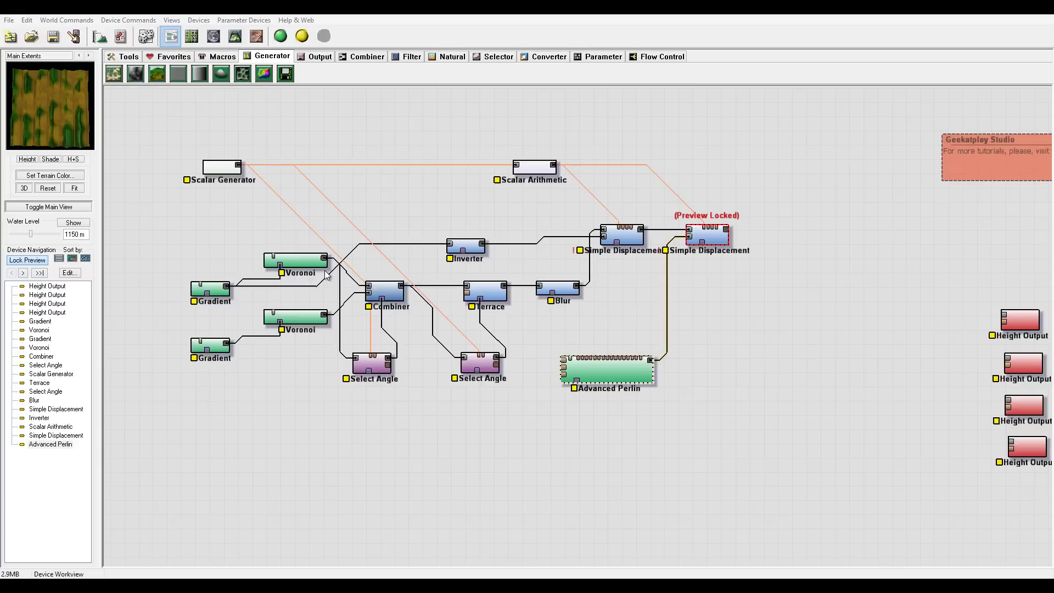
# Set the second Simple Displacement's strength to 0.20313.
pyautogui.doubleClick(708, 236)
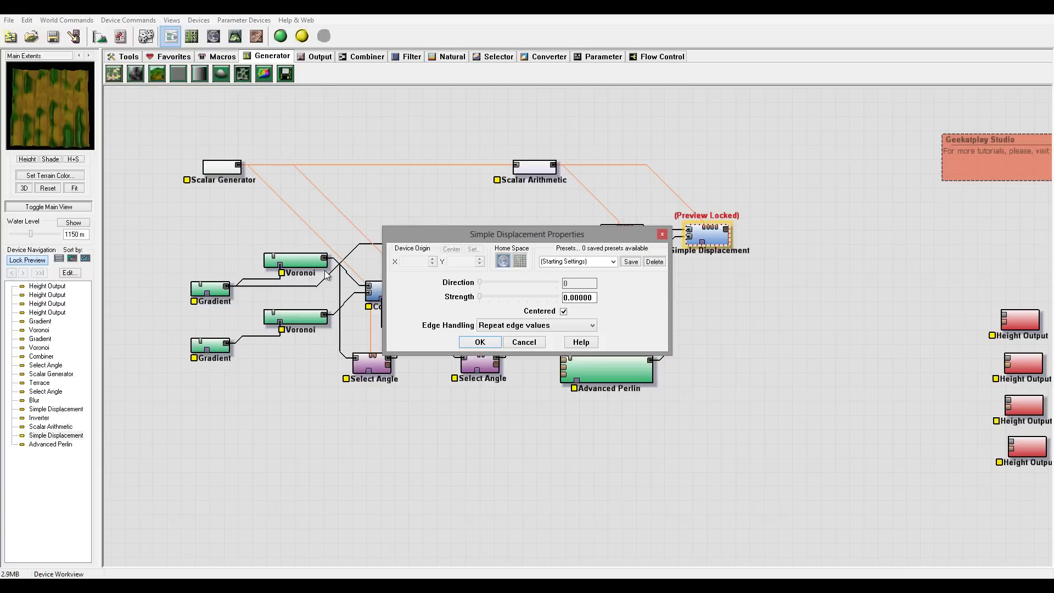
pyautogui.moveTo(480, 296); pyautogui.dragTo(485, 296)
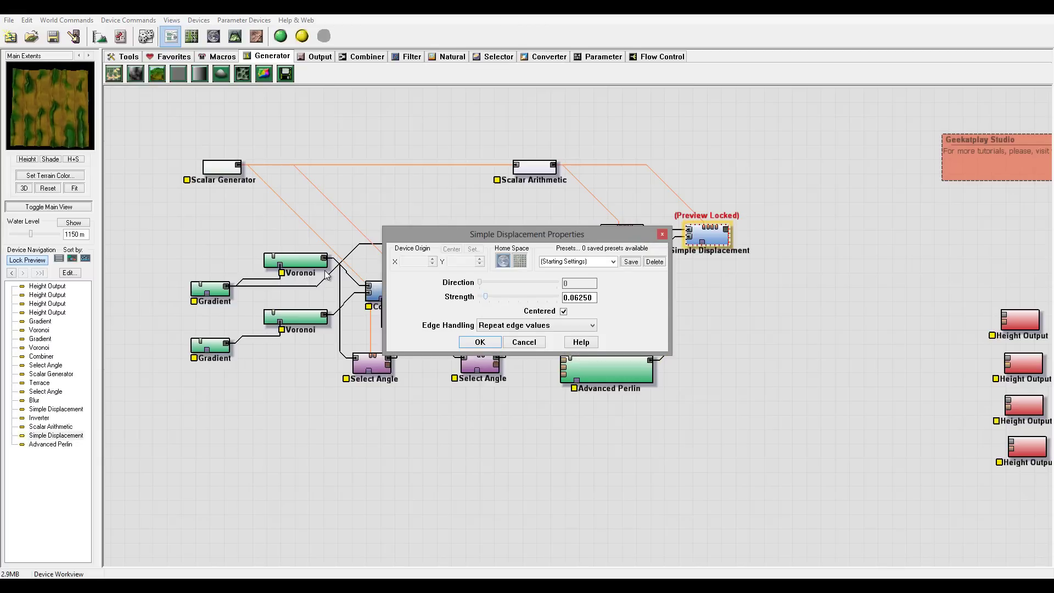
pyautogui.press('Right')
pyautogui.press('Right')
pyautogui.press('Right')
pyautogui.press('Right')
pyautogui.press('Right')
pyautogui.press('Right')
pyautogui.press('Right')
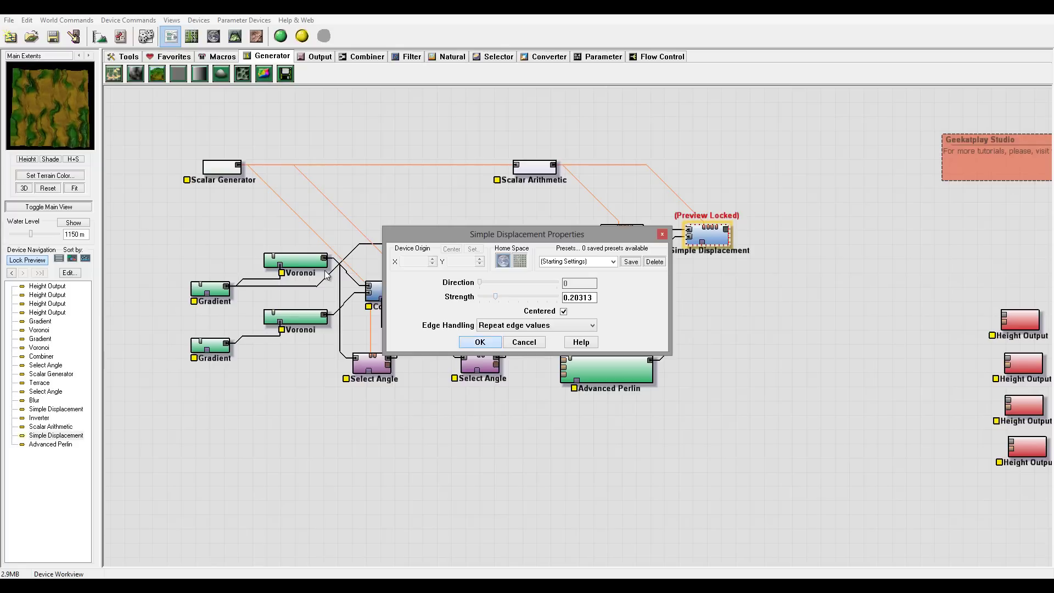
pyautogui.press('Return')
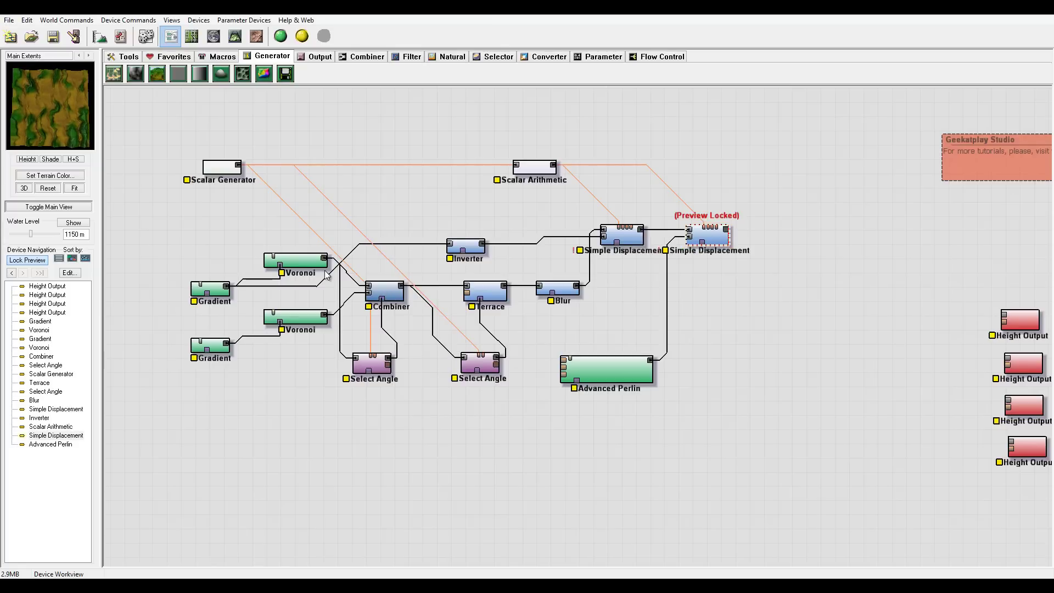
# Try Advanced Perlin feature scales of 1.29684 km and 2.37841 km, and return the scale to 1.68179 km.
pyautogui.doubleClick(607, 369)
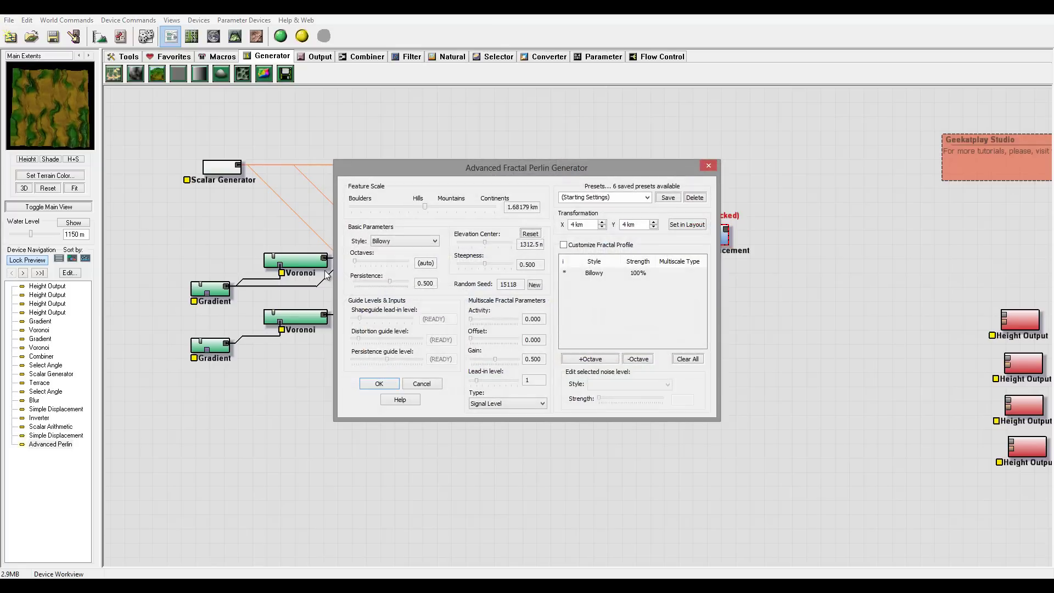
pyautogui.press('Return')
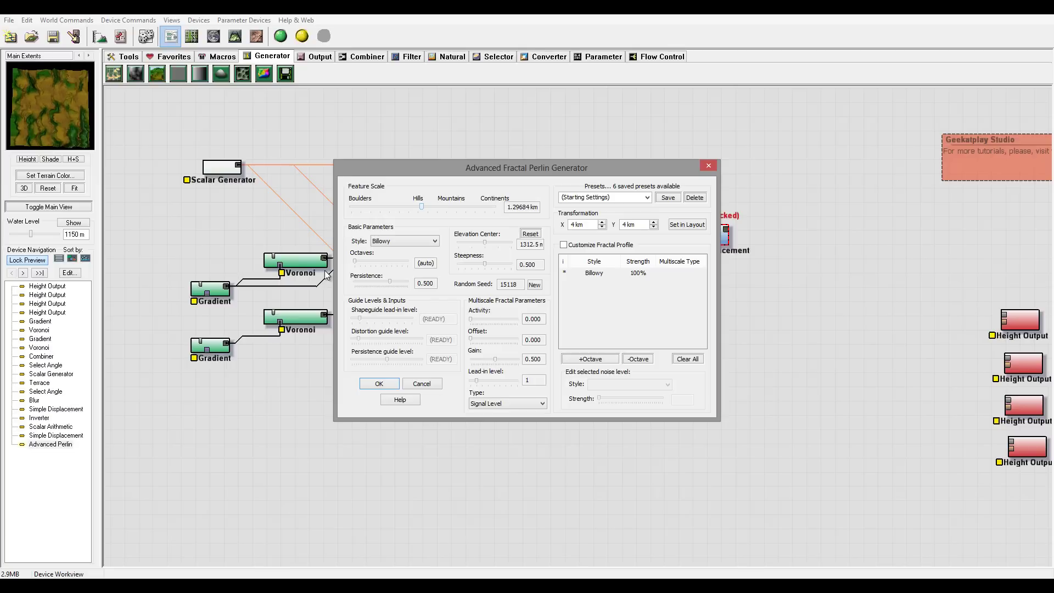
pyautogui.press('Right')
pyautogui.press('Right')
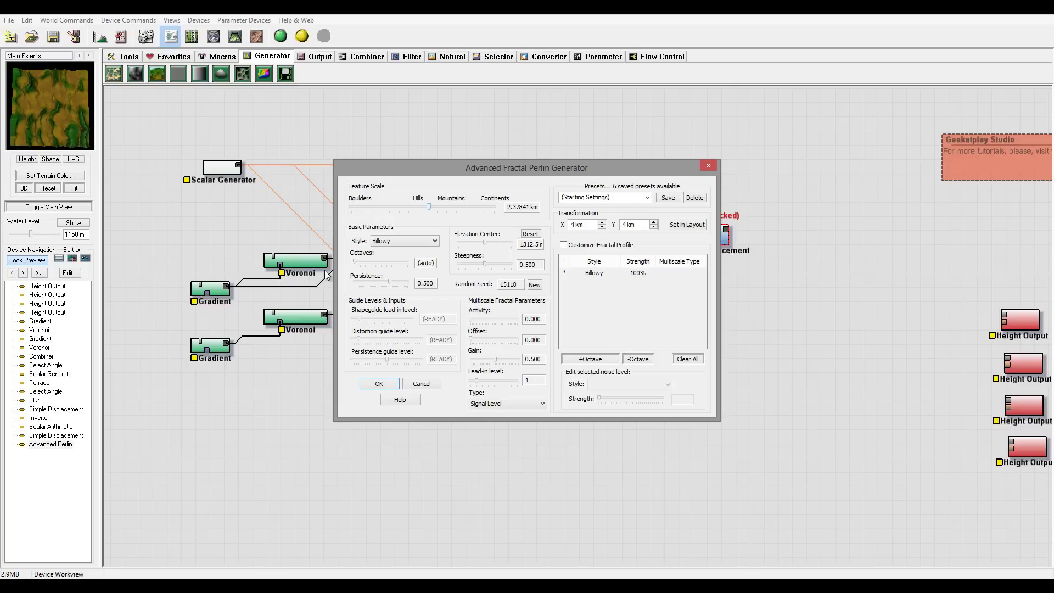
pyautogui.press('Left')
pyautogui.press('Right')
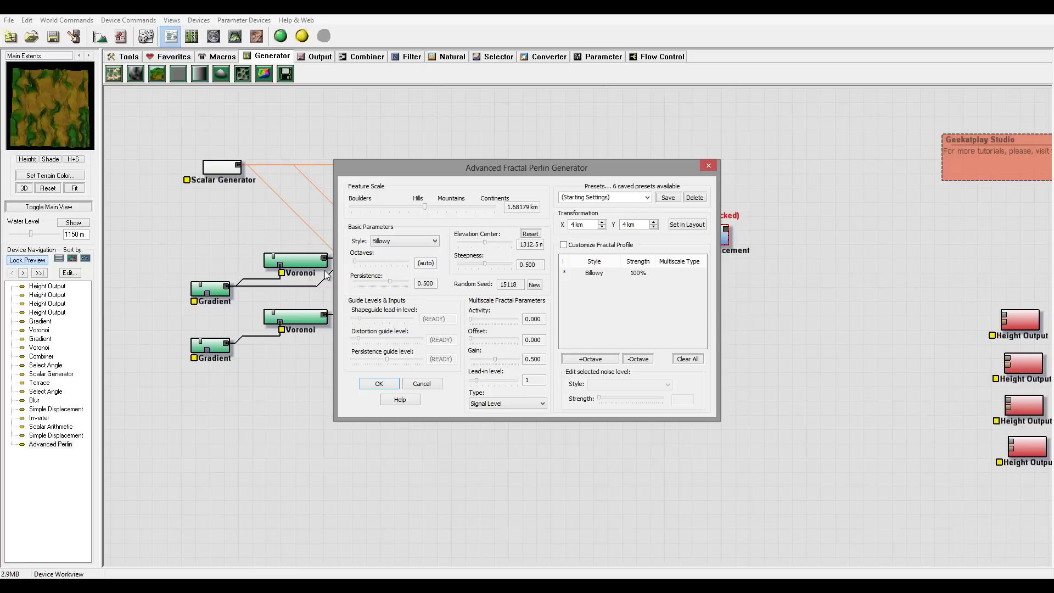
# Raise the Advanced Perlin generator's elevation center to 1558.59.
pyautogui.press('Right')
pyautogui.press('Right')
pyautogui.press('Right')
pyautogui.press('Right')
pyautogui.press('Right')
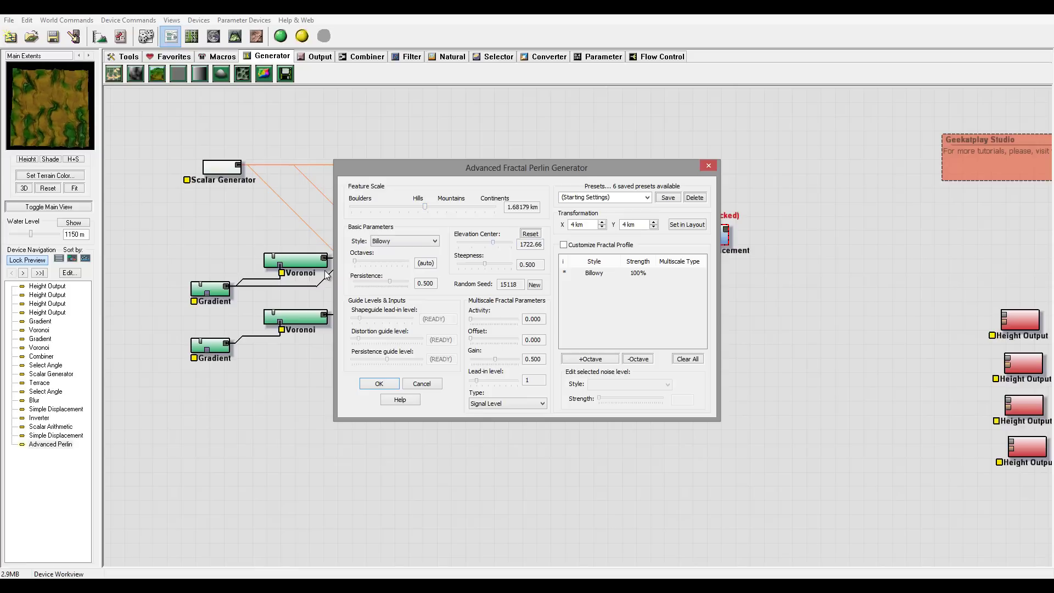
pyautogui.press('Right')
pyautogui.press('Left')
pyautogui.moveTo(527, 168)
pyautogui.mouseDown()
pyautogui.moveTo(460, 232)
pyautogui.moveTo(432, 234)
pyautogui.moveTo(504, 205)
pyautogui.moveTo(512, 183)
pyautogui.mouseUp()
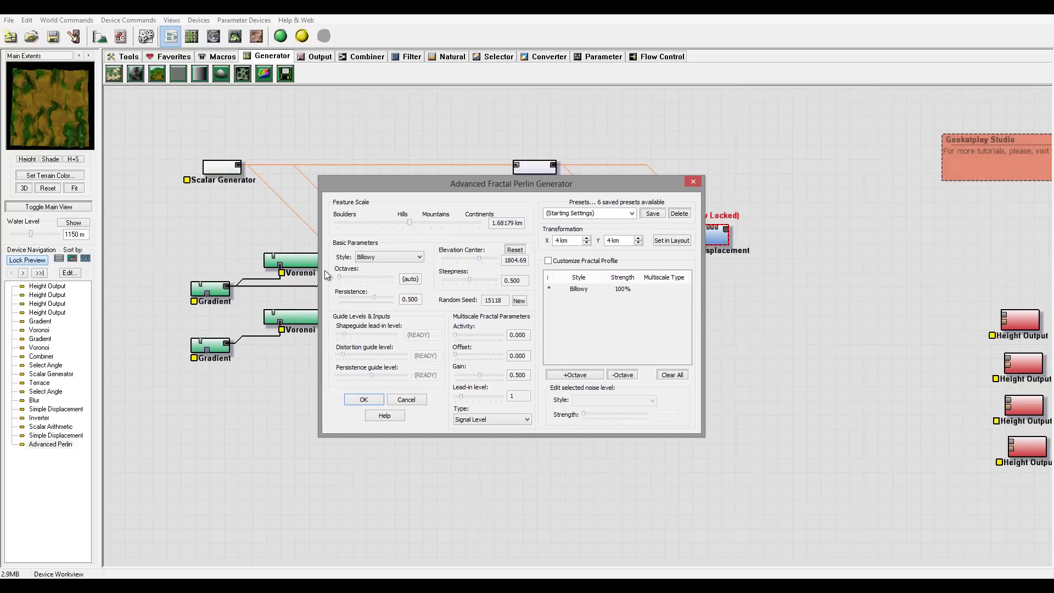
pyautogui.moveTo(480, 258); pyautogui.dragTo(473, 258)
pyautogui.press('Right')
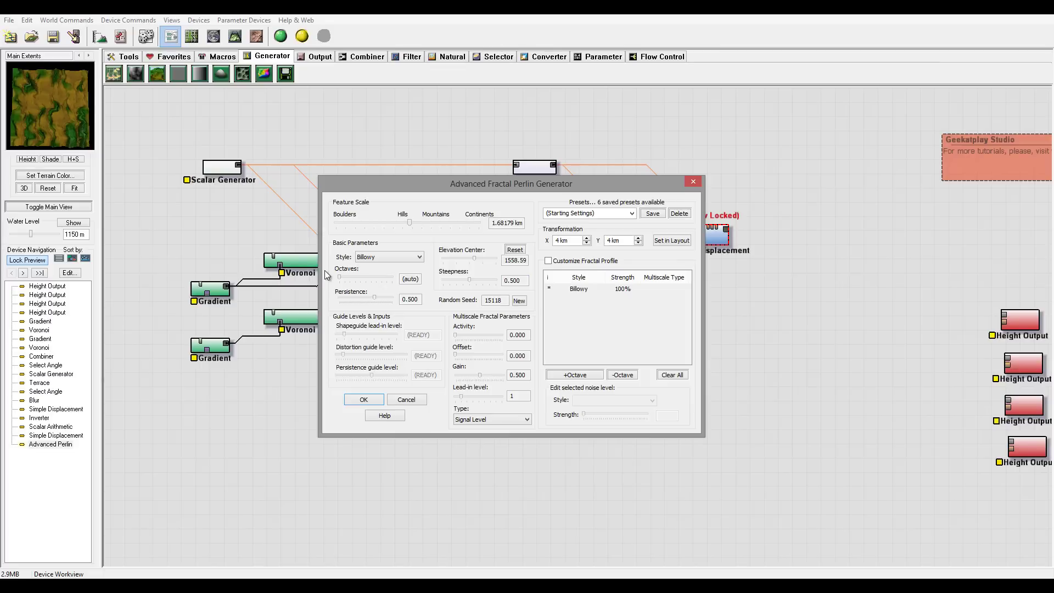
# Set the Advanced Perlin generator's steepness to 0.719 and its persistence to 0.188.
pyautogui.moveTo(472, 184); pyautogui.dragTo(525, 191)
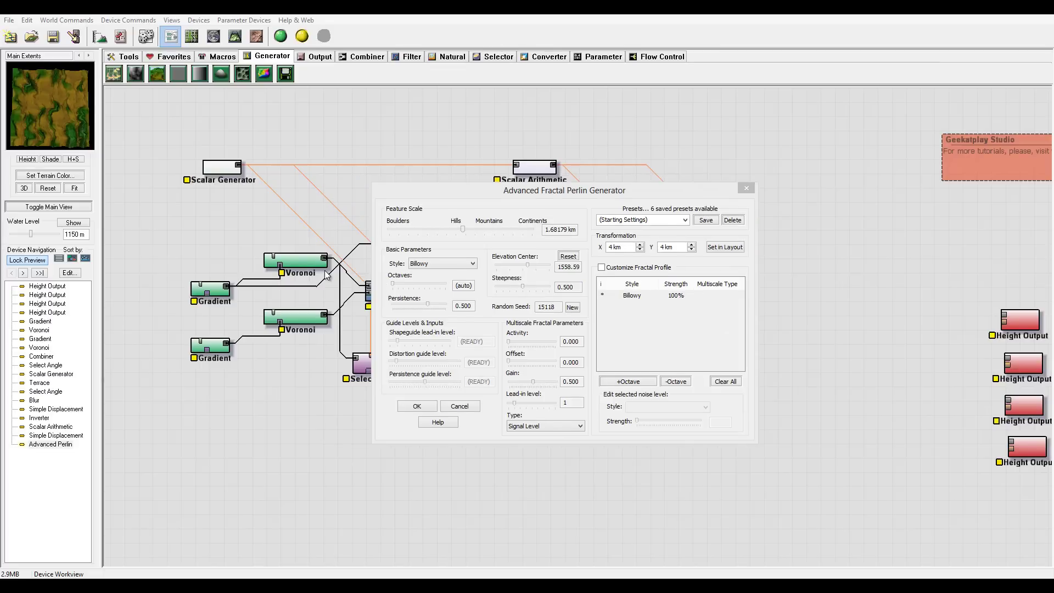
pyautogui.moveTo(522, 286); pyautogui.dragTo(532, 286)
pyautogui.press('Right')
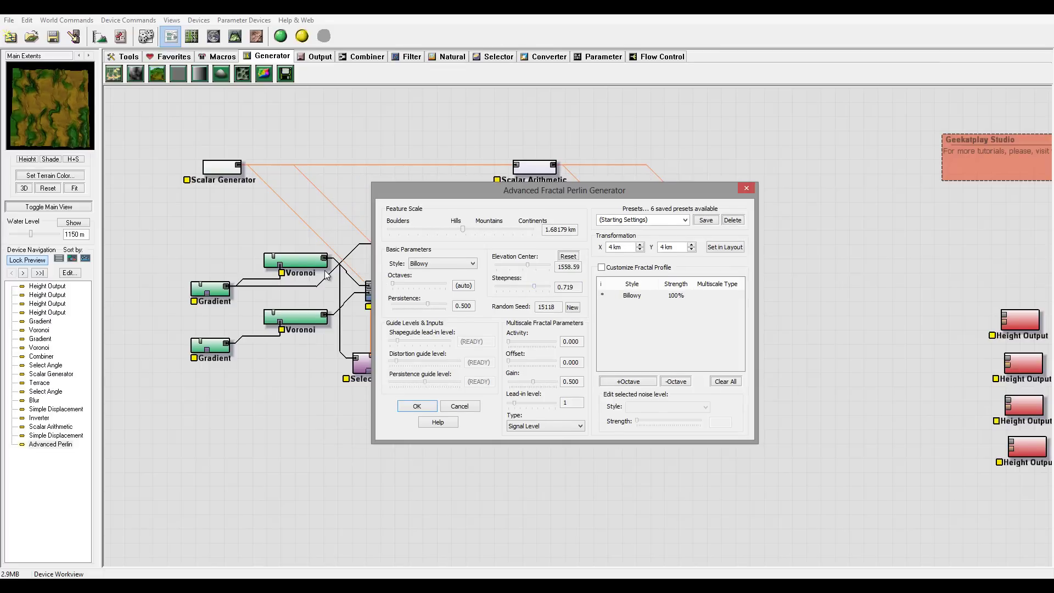
pyautogui.moveTo(428, 304); pyautogui.dragTo(405, 304)
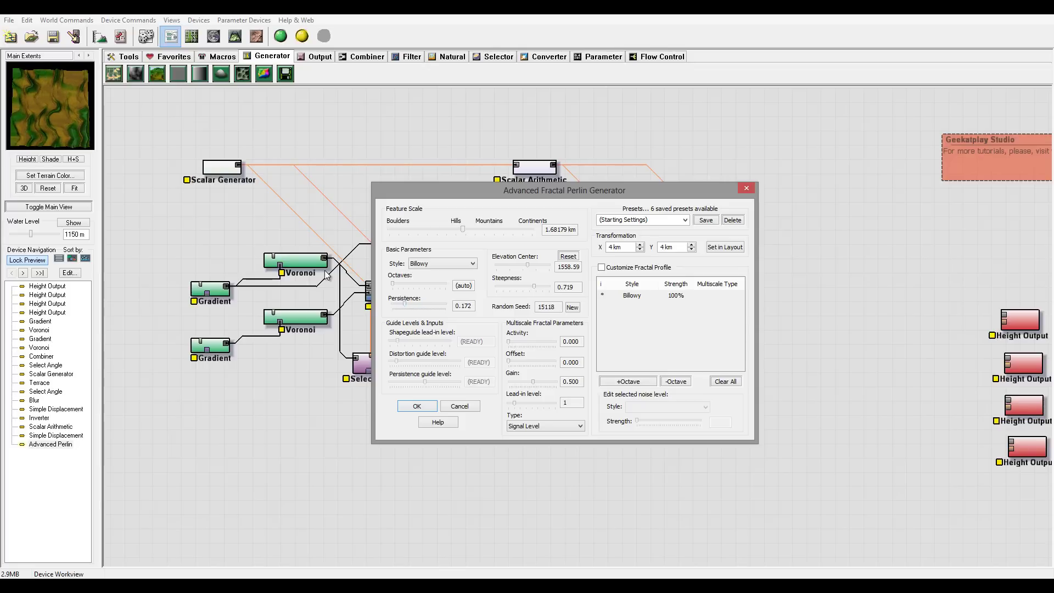
pyautogui.press('Return')
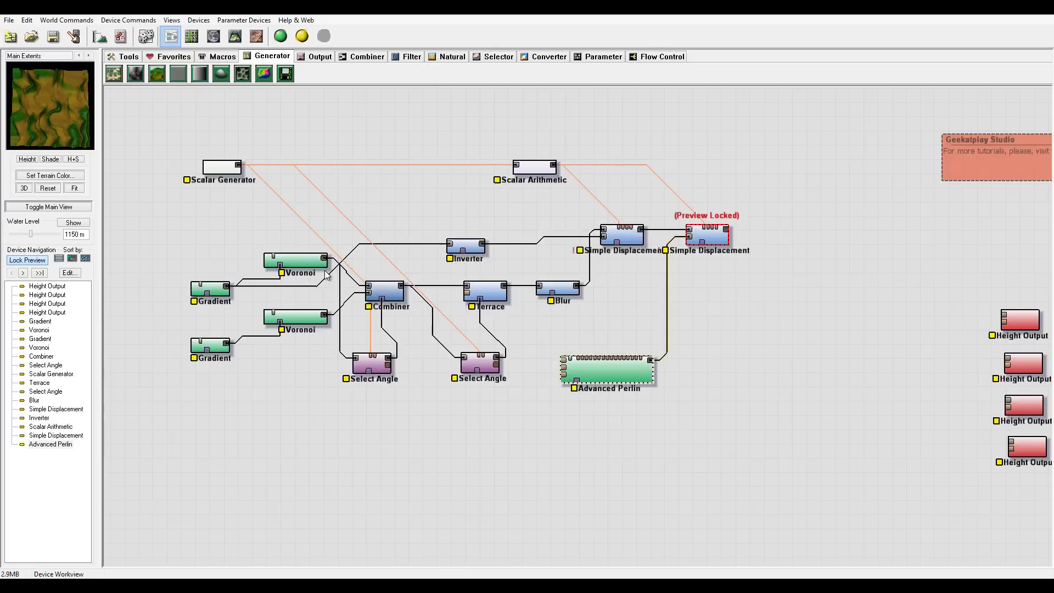
# Lock the preview on the Advanced Perlin generator and lower its persistence slightly.
pyautogui.rightClick(596, 366)
pyautogui.click(631, 386)
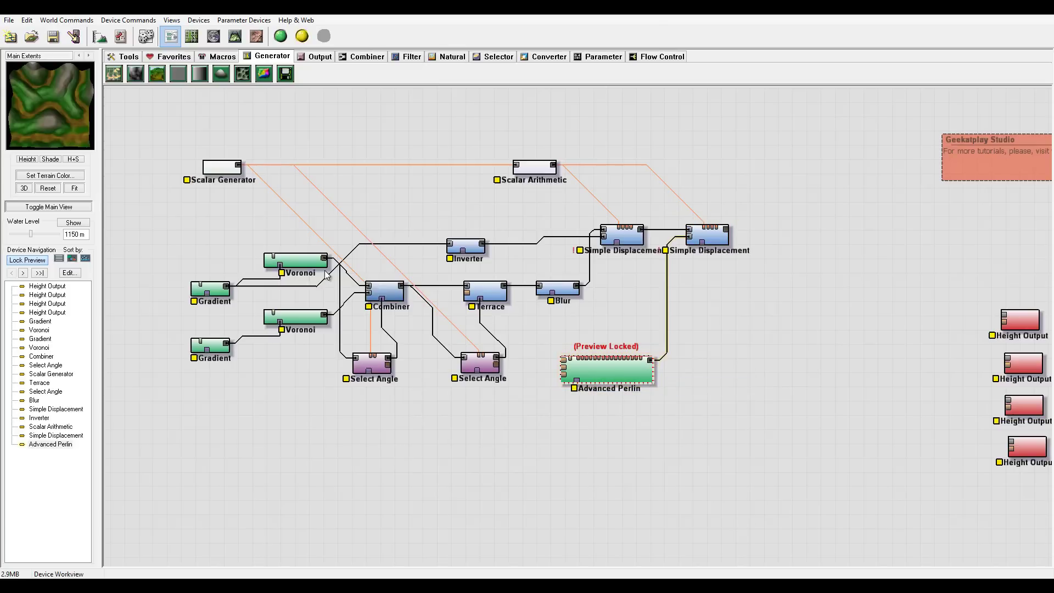
pyautogui.doubleClick(603, 370)
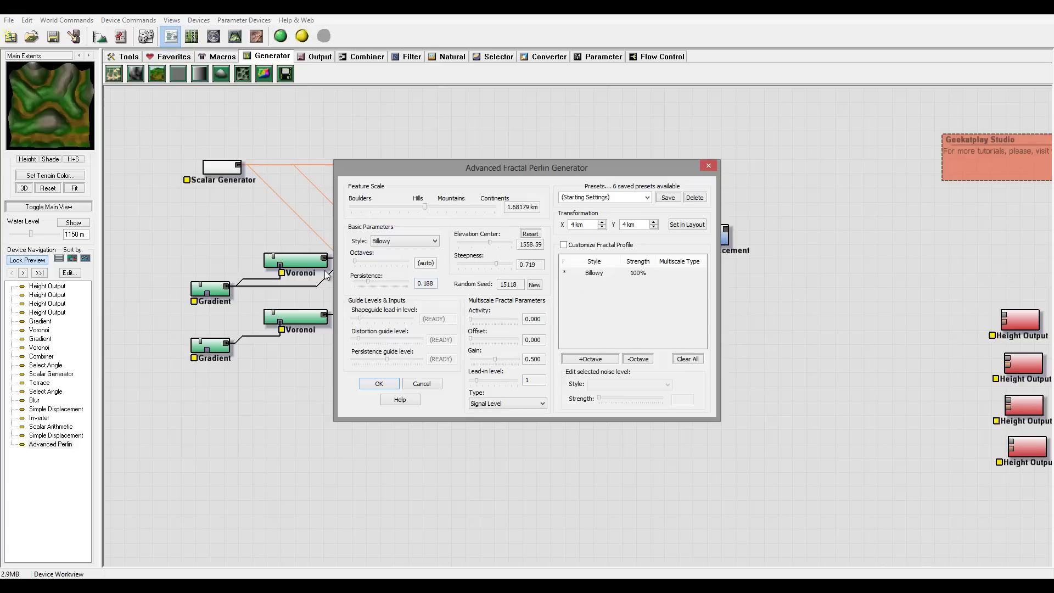
pyautogui.moveTo(367, 281); pyautogui.dragTo(365, 281)
pyautogui.press('Return')
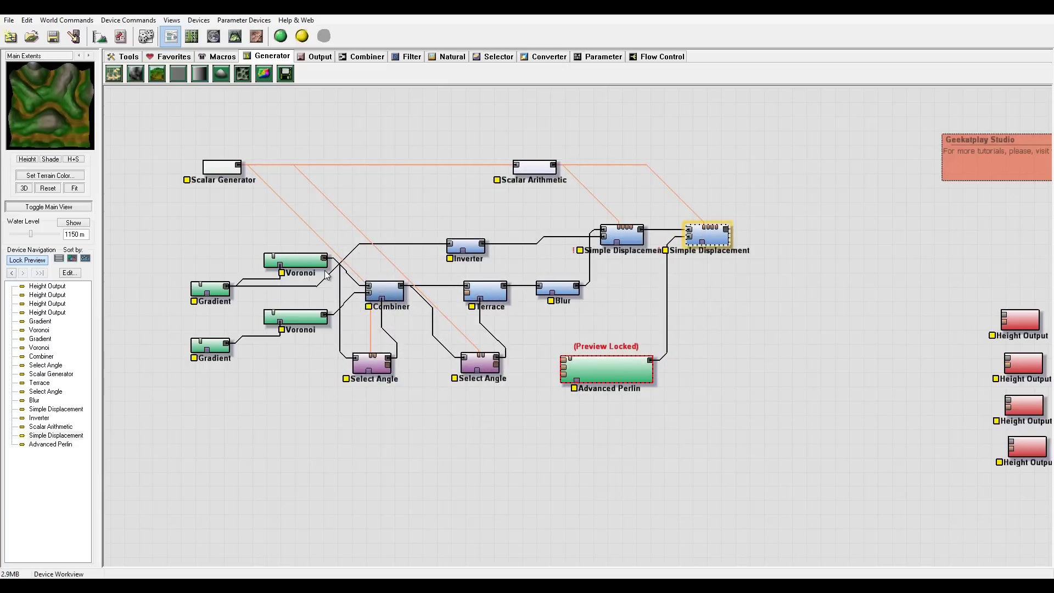
# Lock the preview back on the second Simple Displacement and inspect the displaced terrain in the 3D view.
pyautogui.rightClick(701, 238)
pyautogui.press('f')
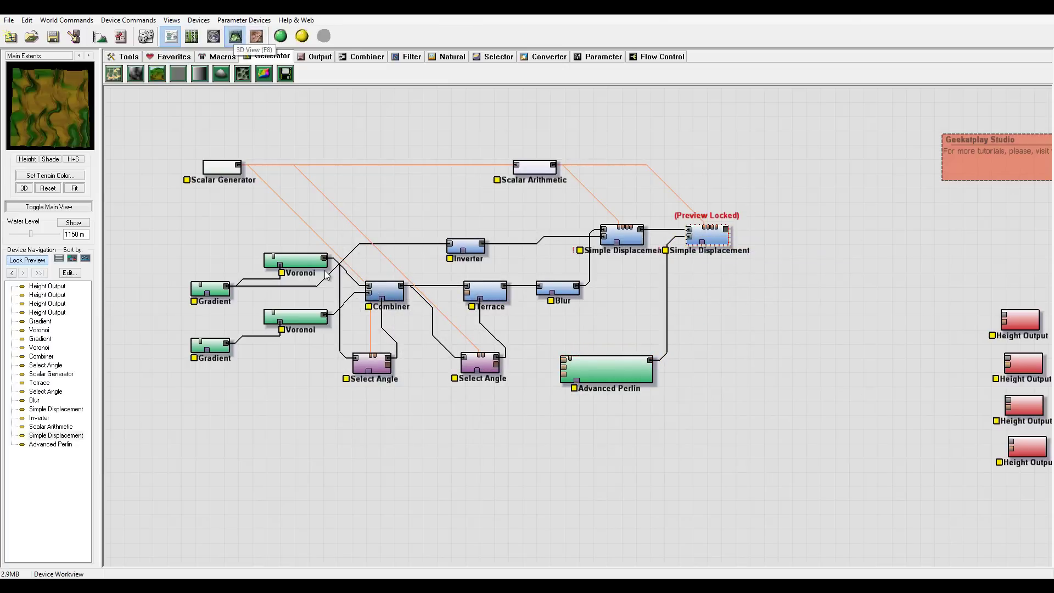
pyautogui.click(235, 36)
pyautogui.moveTo(325, 270)
pyautogui.mouseDown()
pyautogui.moveTo(324, 365)
pyautogui.moveTo(325, 308)
pyautogui.mouseUp()
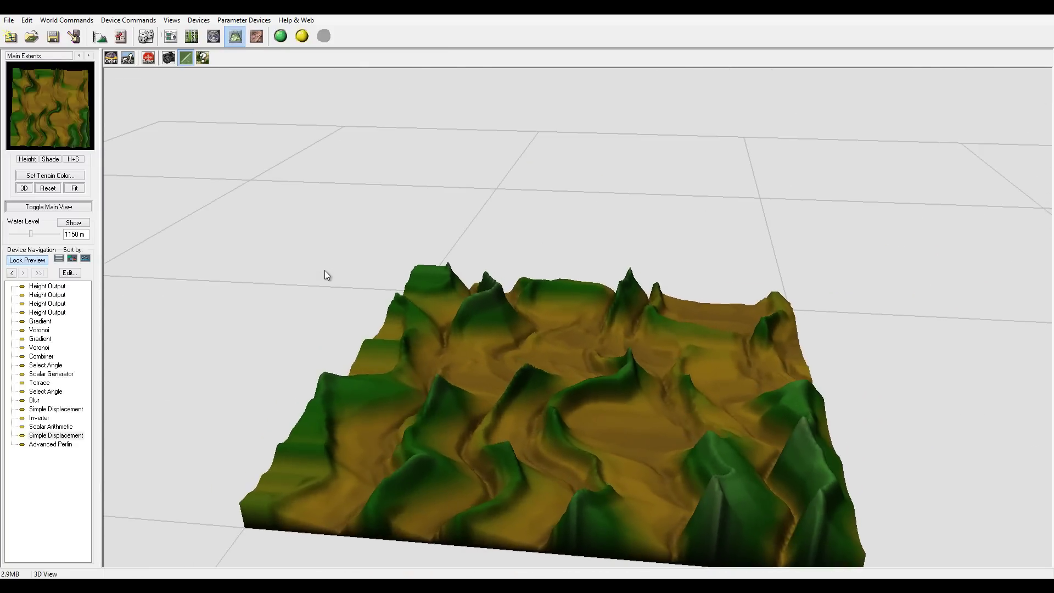